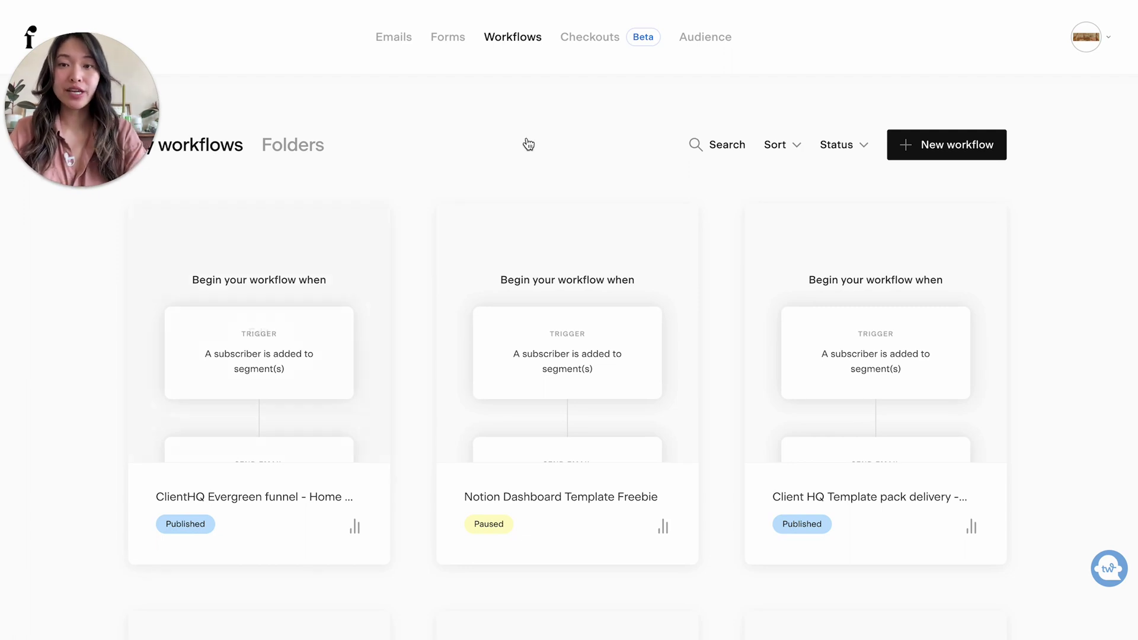
# Browse the emails overview and the audience's subscriber segments before returning to workflows.
pyautogui.click(392, 41)
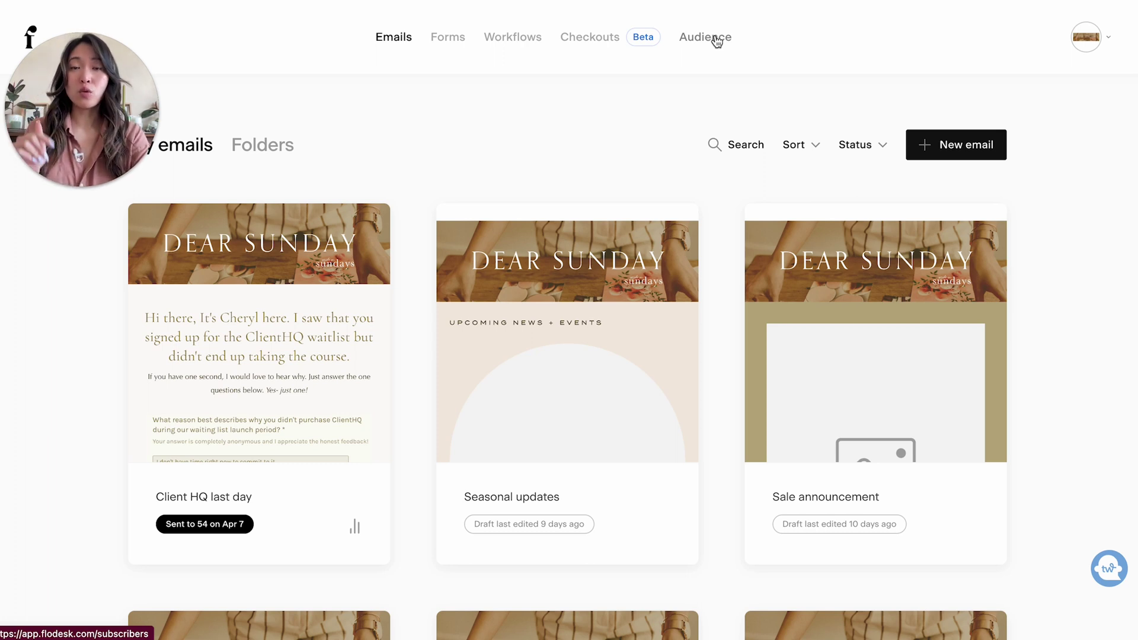
pyautogui.click(716, 38)
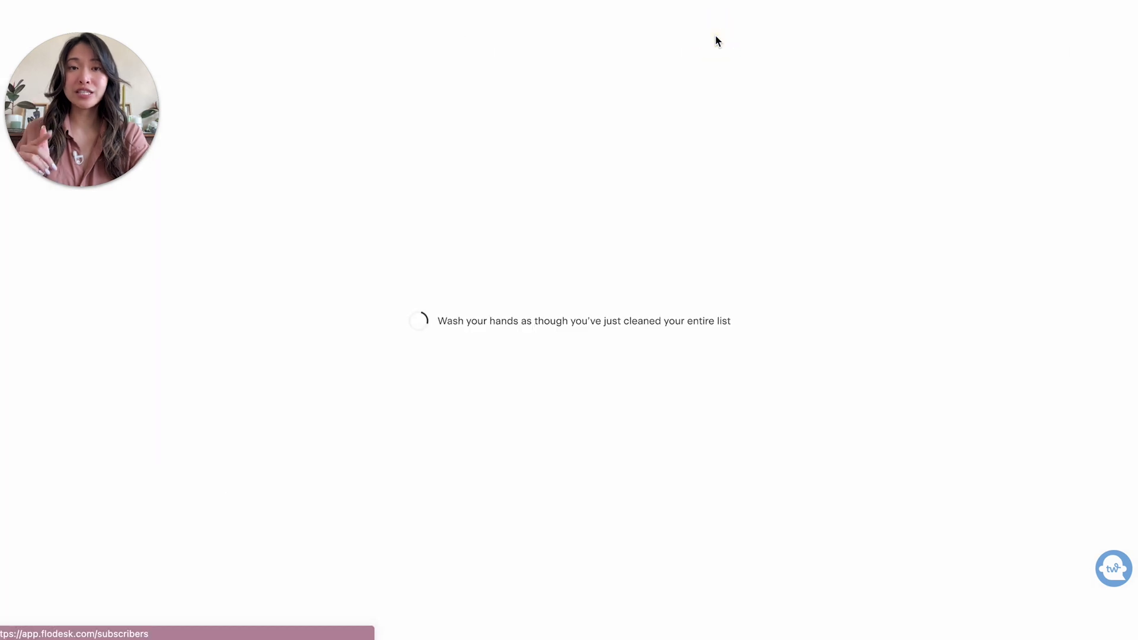
pyautogui.click(427, 145)
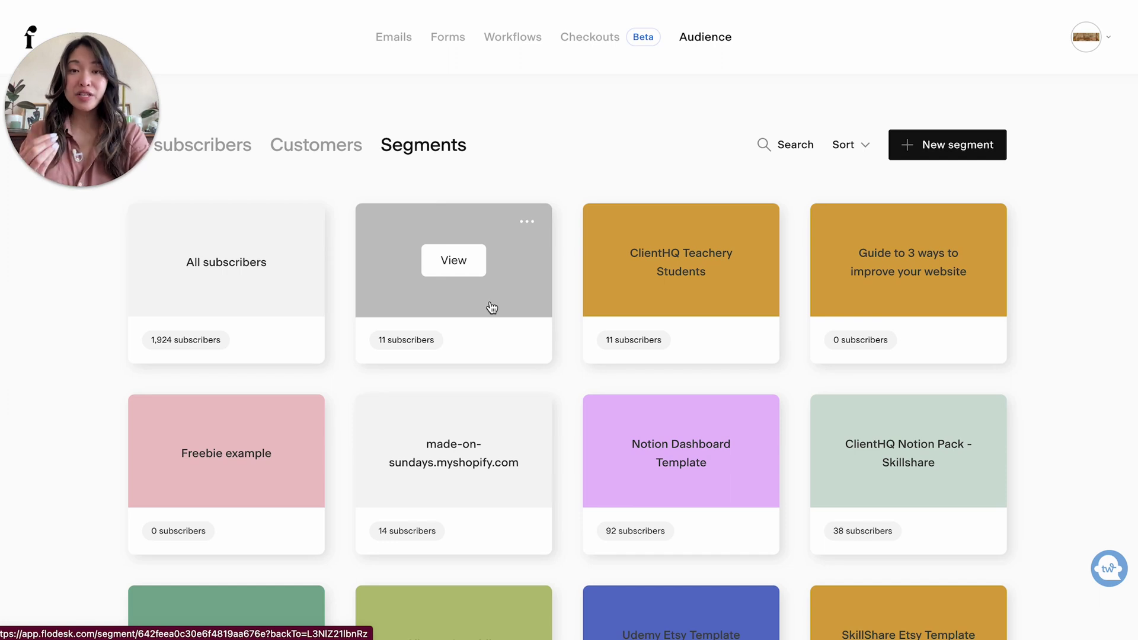
pyautogui.click(525, 51)
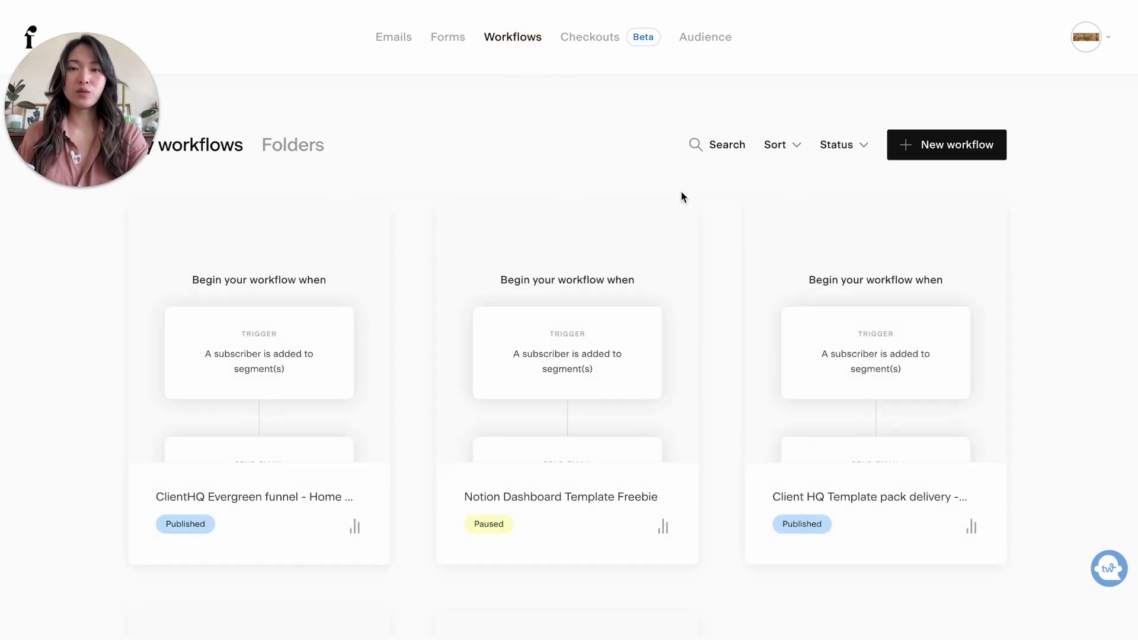
# Start a new workflow and open the Lead Magnet Delivery template's details from the gallery.
pyautogui.click(956, 156)
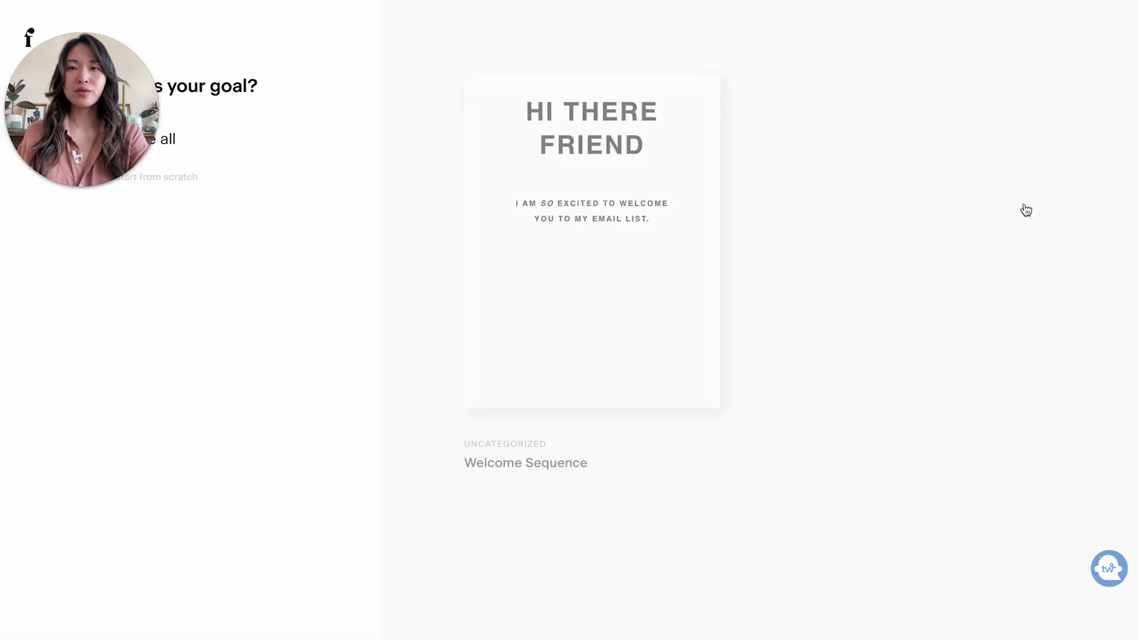
pyautogui.moveTo(119, 117); pyautogui.dragTo(108, 521)
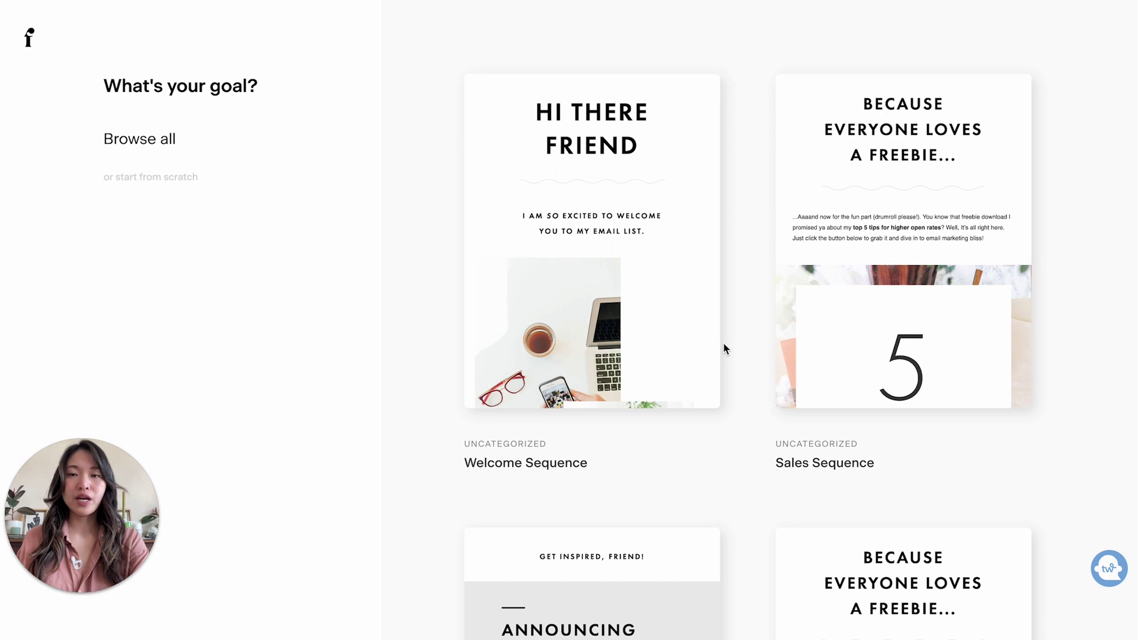
pyautogui.scroll(-6, 724, 349)
pyautogui.scroll(6, 724, 348)
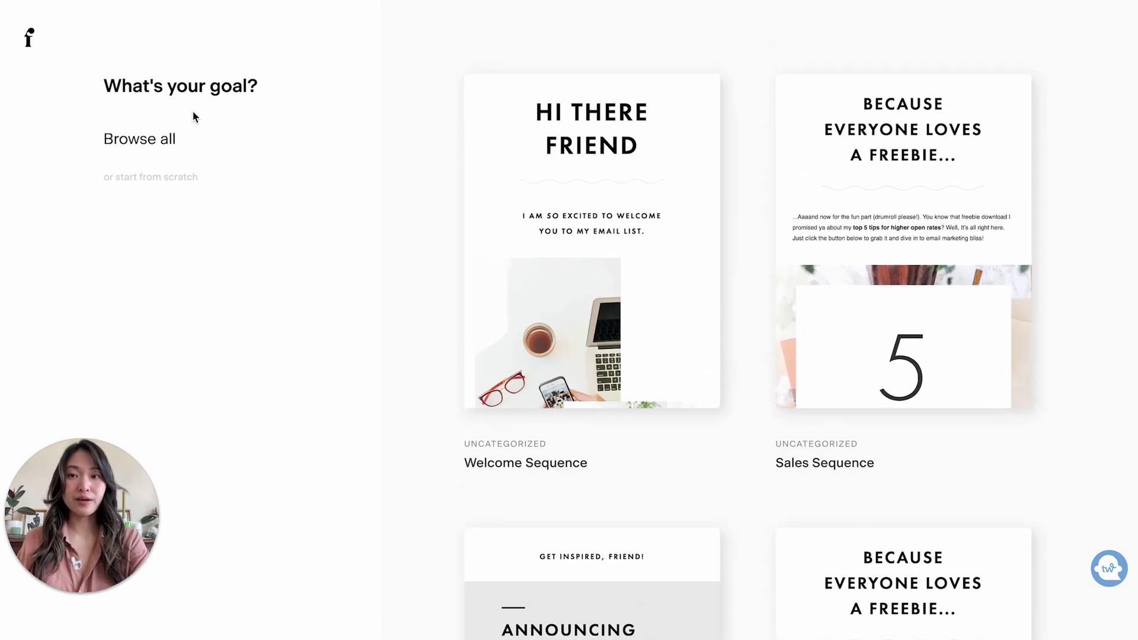
pyautogui.moveTo(578, 209)
pyautogui.scroll(-6, 578, 209)
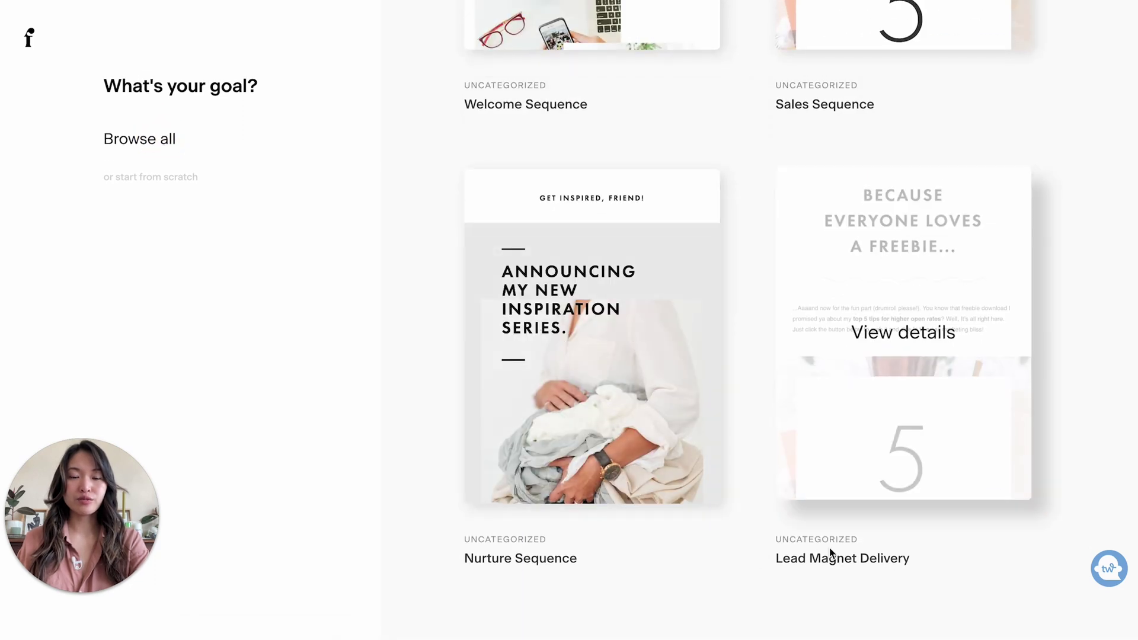
pyautogui.scroll(6, 830, 551)
pyautogui.scroll(-6, 835, 408)
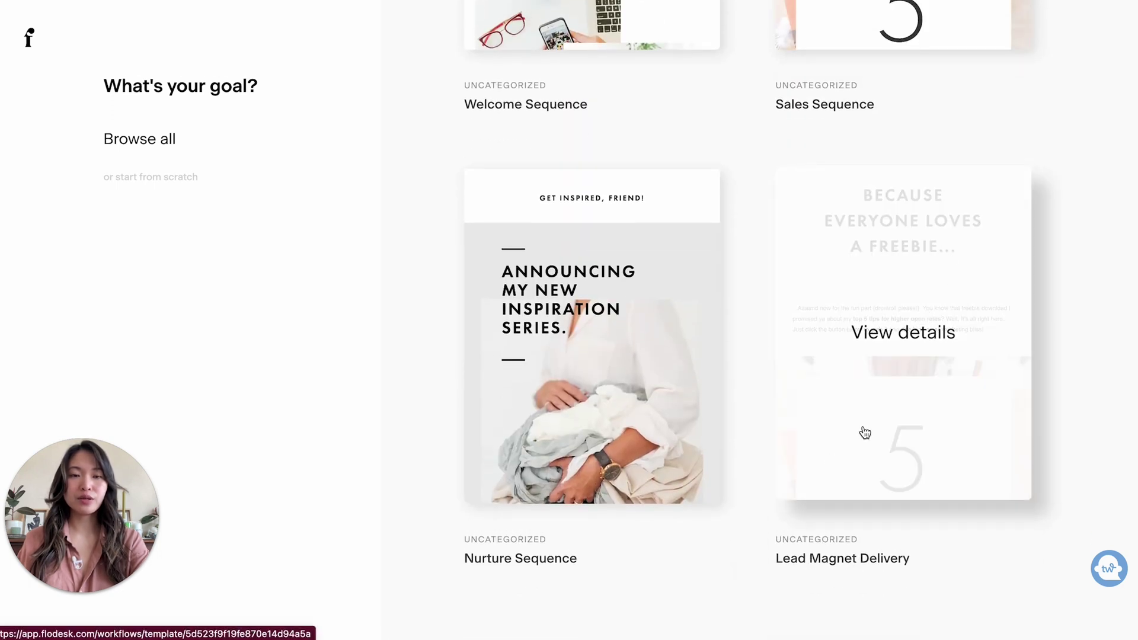
pyautogui.click(898, 336)
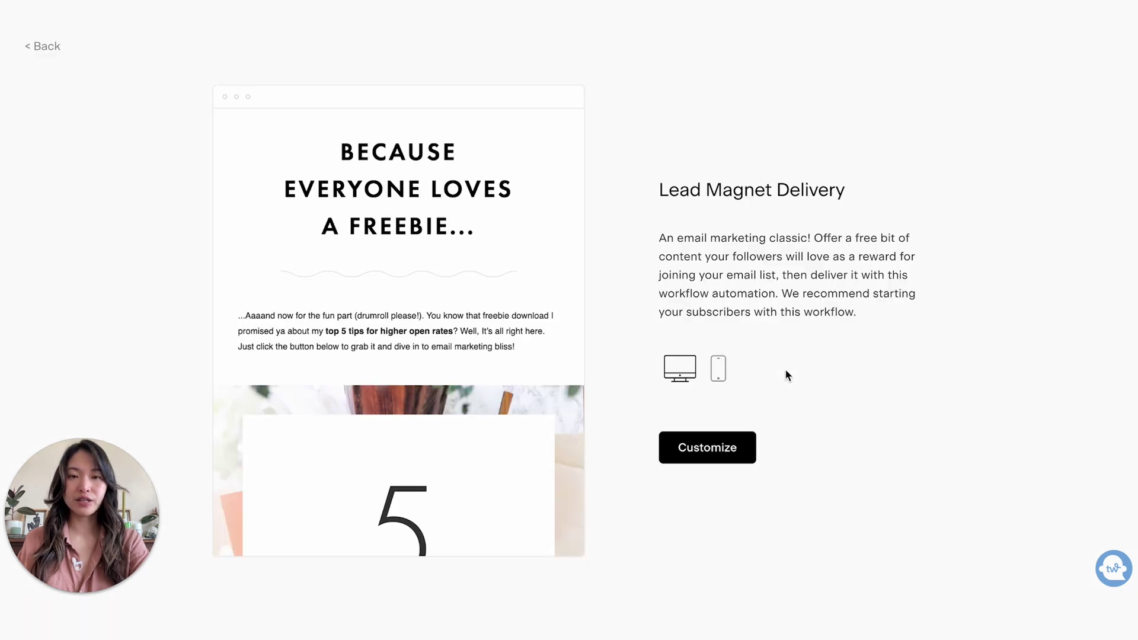
pyautogui.scroll(-10, 433, 373)
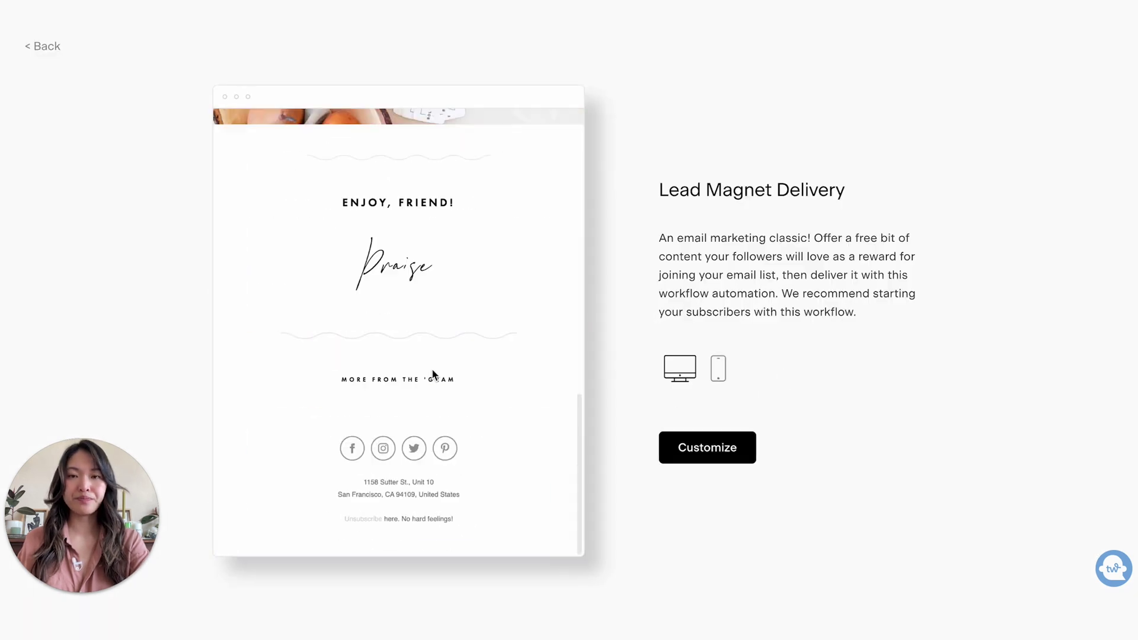
# Customize the Lead Magnet Delivery template and review its empty trigger and 'A freebie' email step.
pyautogui.click(715, 449)
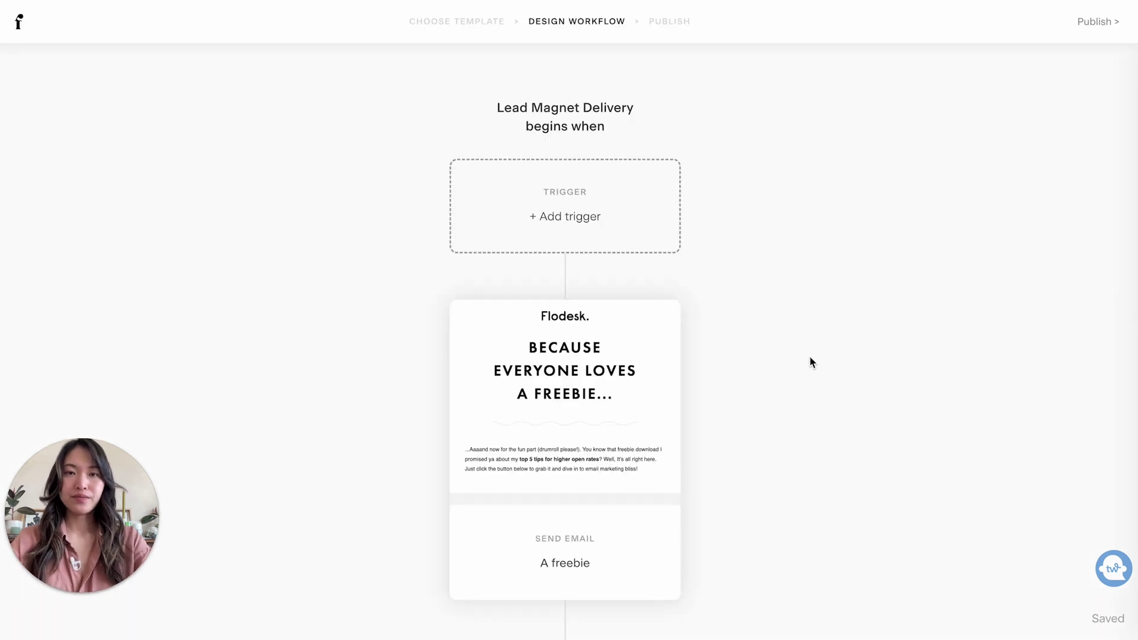
pyautogui.scroll(-3, 812, 357)
pyautogui.scroll(3, 812, 357)
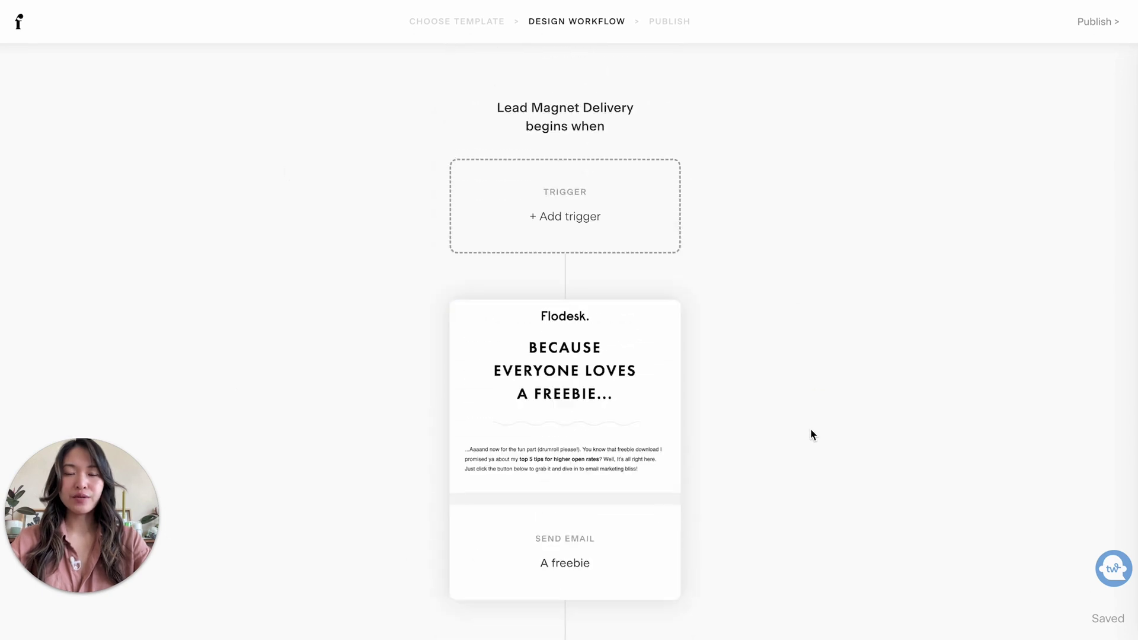
pyautogui.scroll(-3, 812, 434)
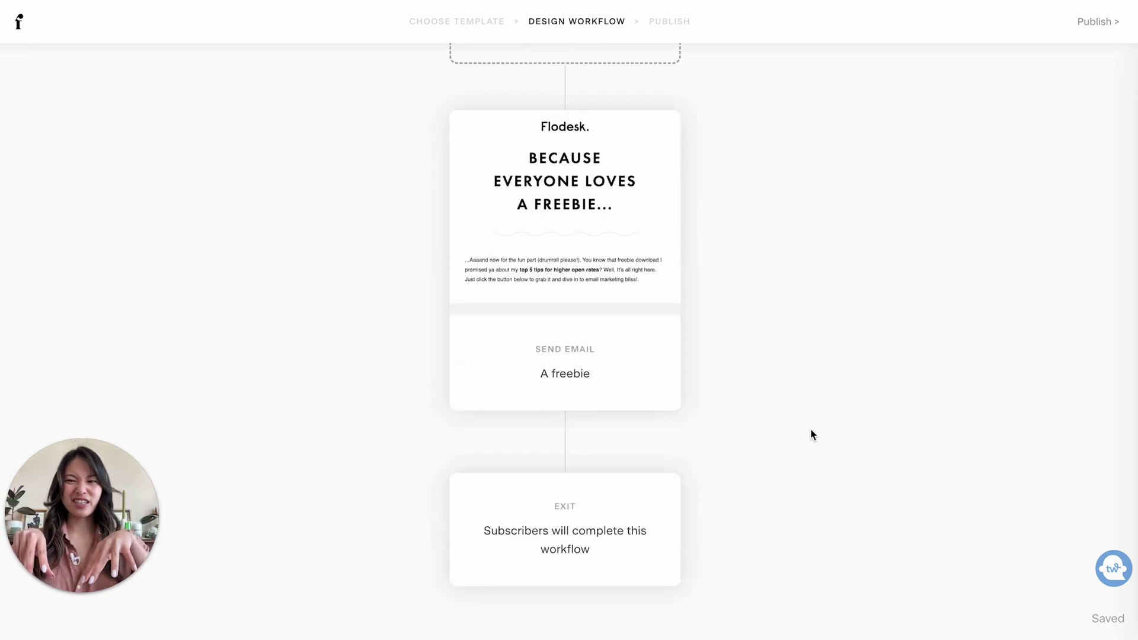
pyautogui.scroll(3, 812, 434)
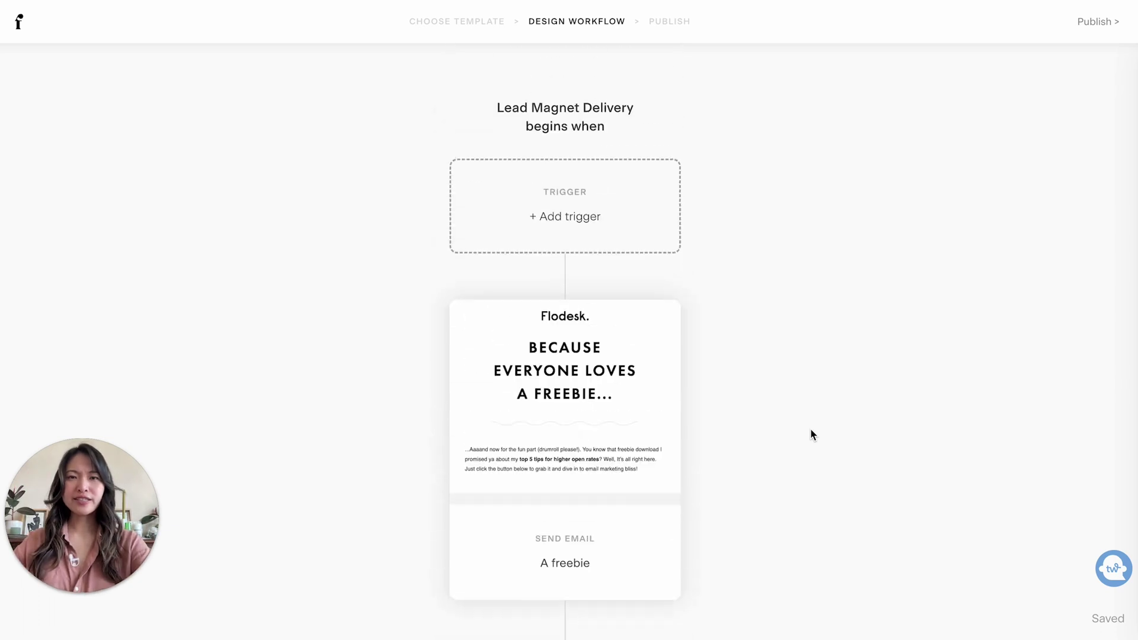
# Set the trigger to 'A subscriber is added to segment(s)' using the Freebie example segment.
pyautogui.click(584, 221)
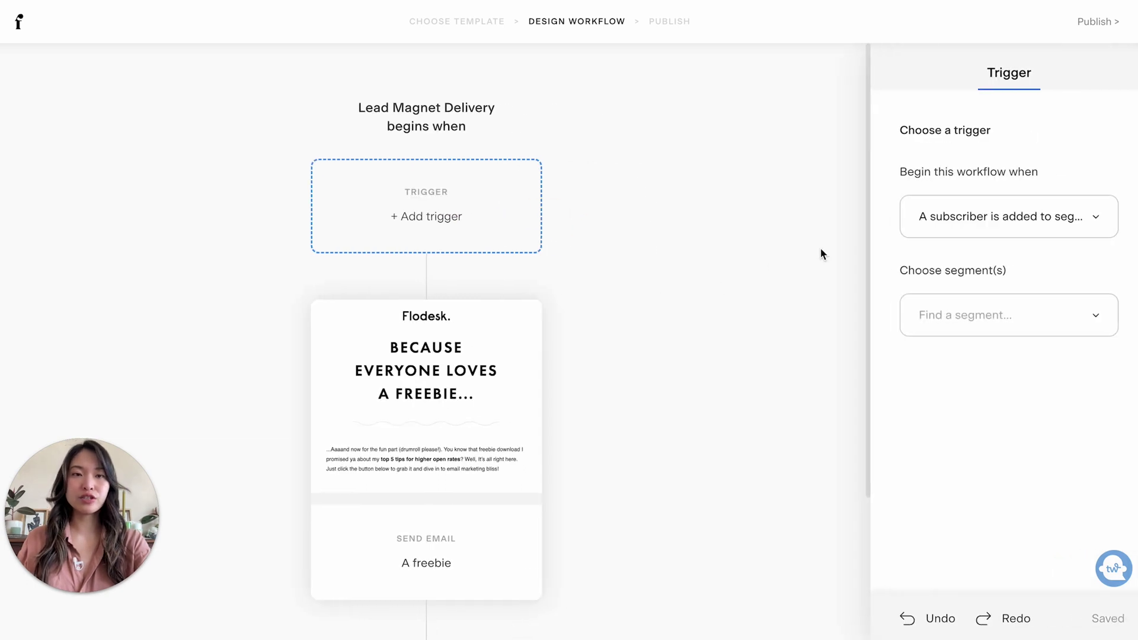
pyautogui.click(1066, 178)
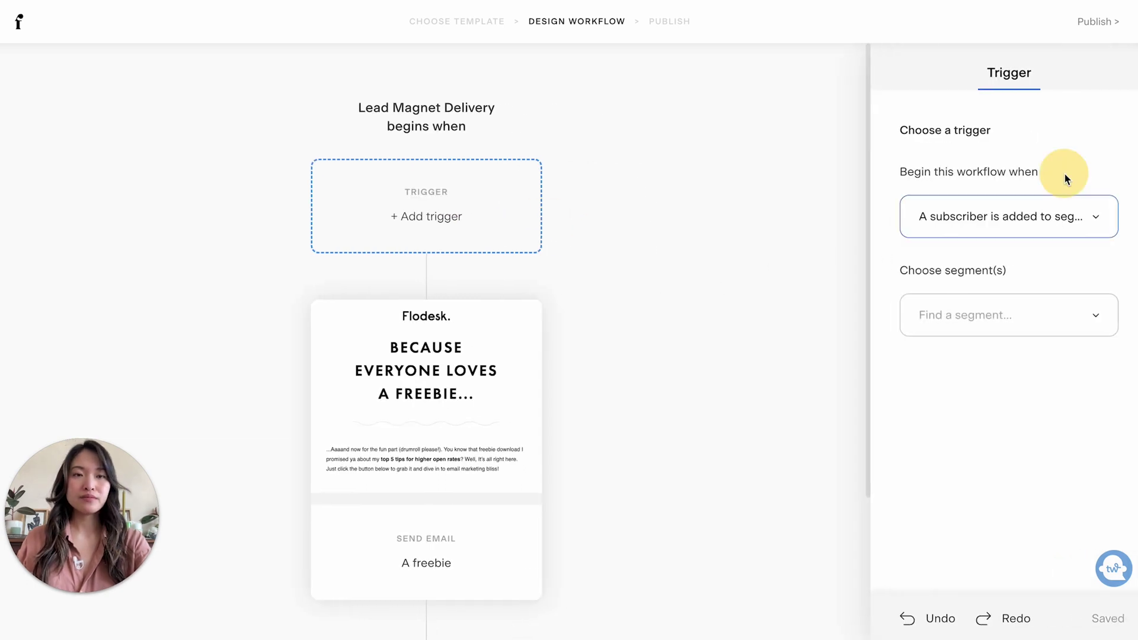
pyautogui.click(1096, 224)
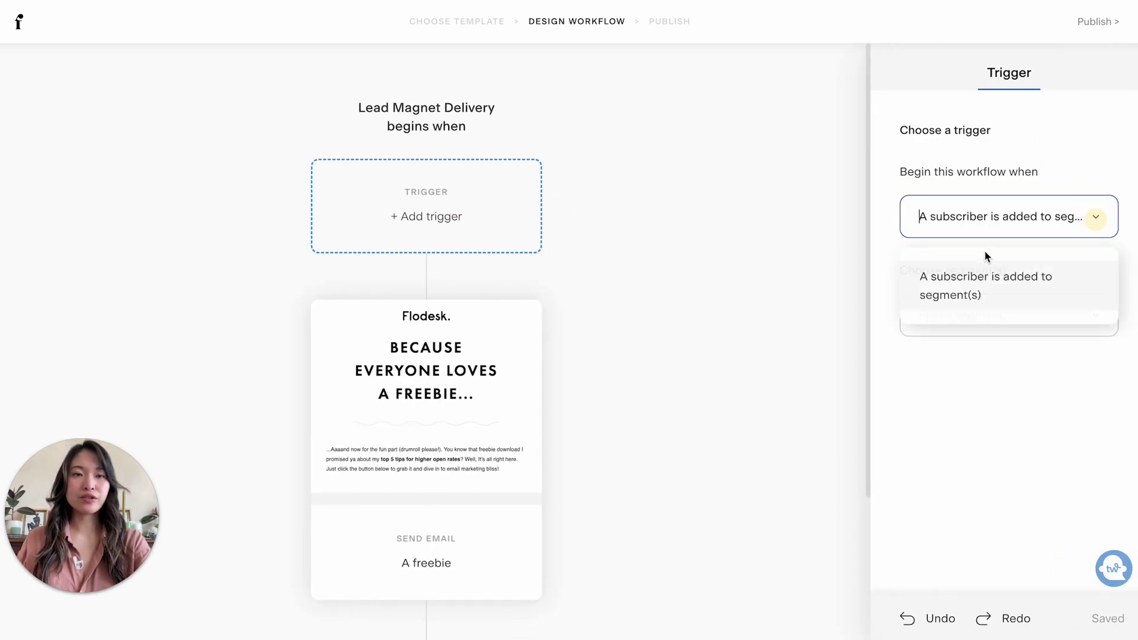
pyautogui.click(977, 296)
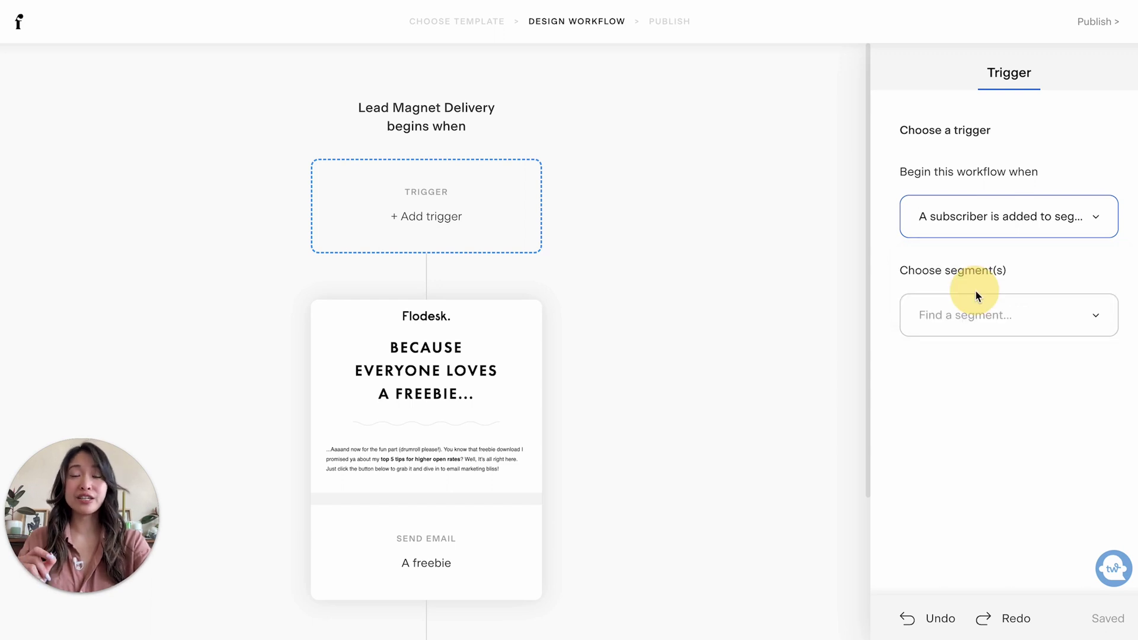
pyautogui.click(1096, 320)
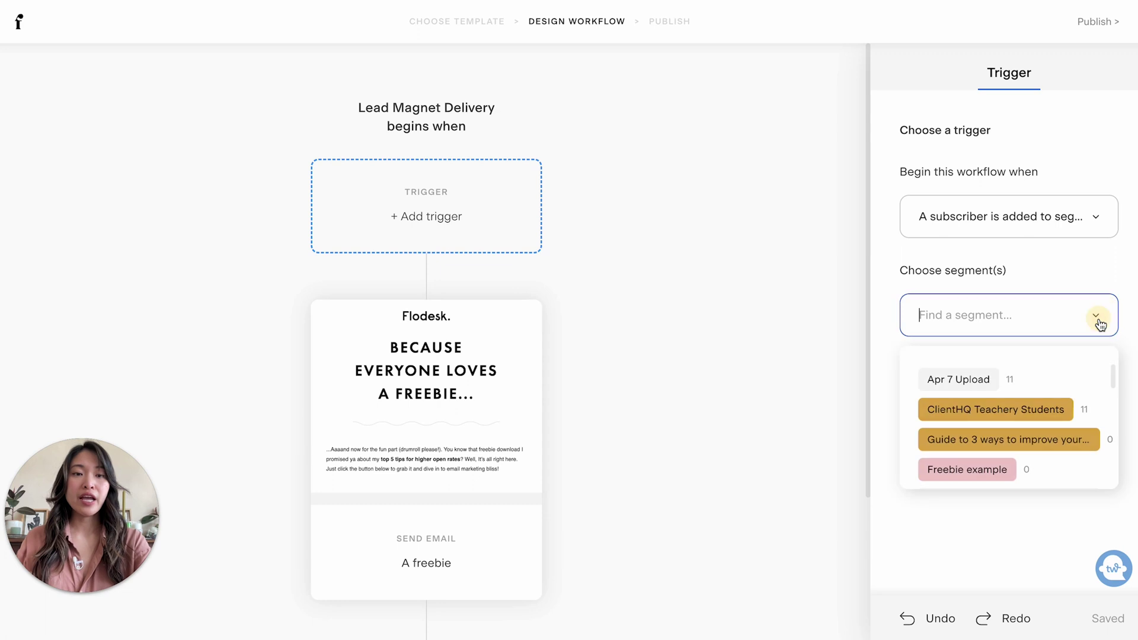
pyautogui.scroll(-2, 1021, 416)
pyautogui.click(970, 417)
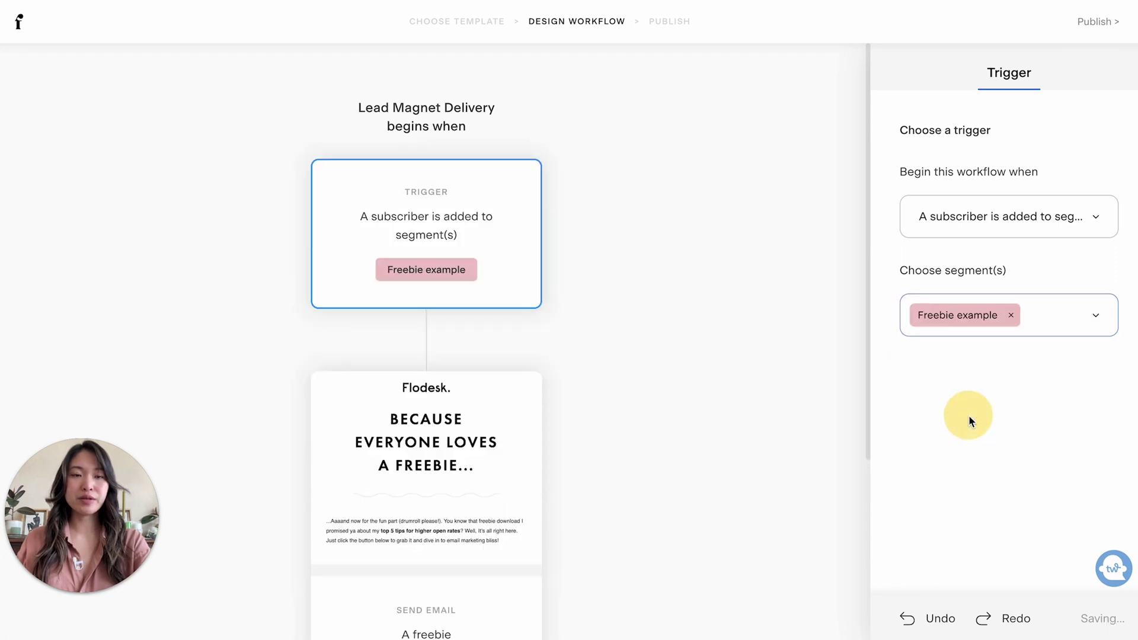
pyautogui.scroll(-1, 698, 333)
pyautogui.scroll(-3, 698, 334)
pyautogui.scroll(2, 698, 335)
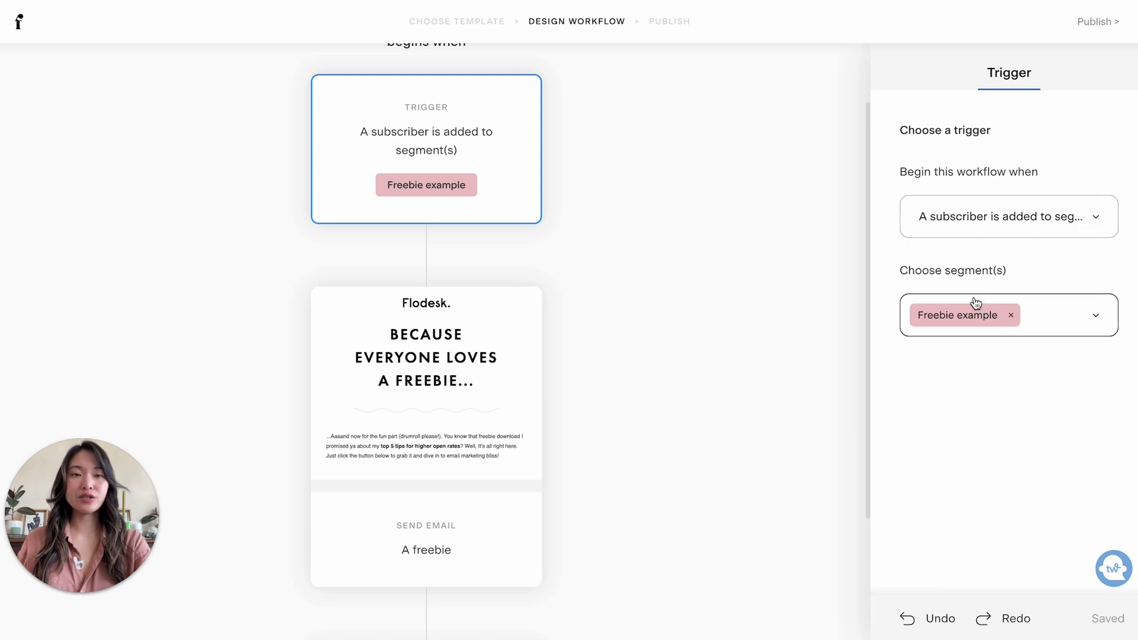
pyautogui.scroll(-2, 432, 251)
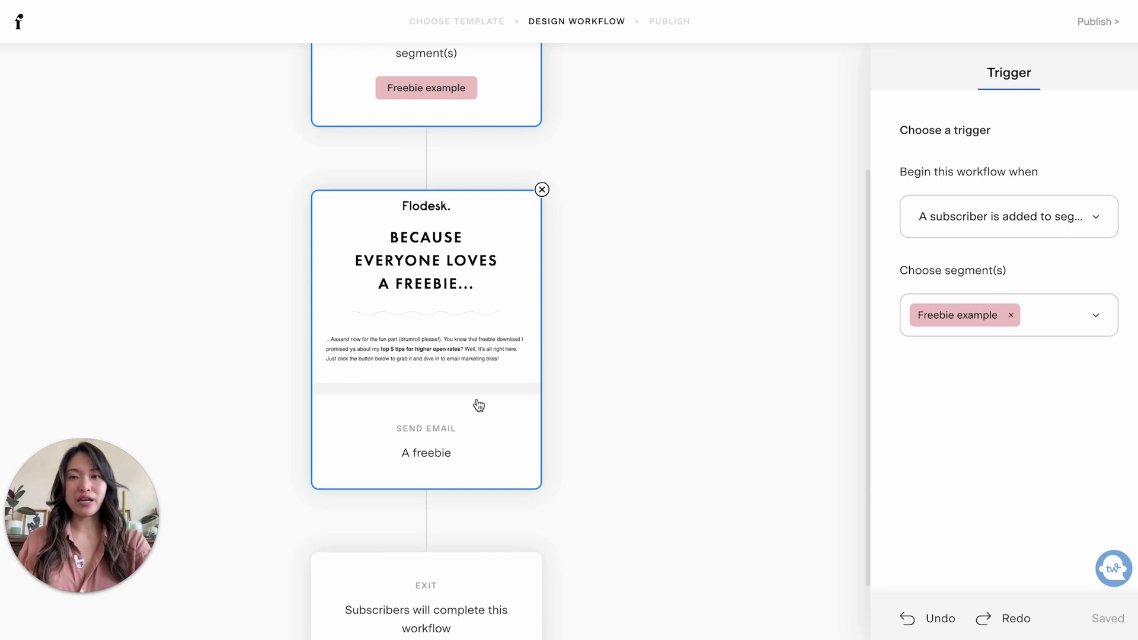
# Open the freebie email in the editor and widen its header logo to 600.
pyautogui.scroll(-2, 479, 405)
pyautogui.click(503, 217)
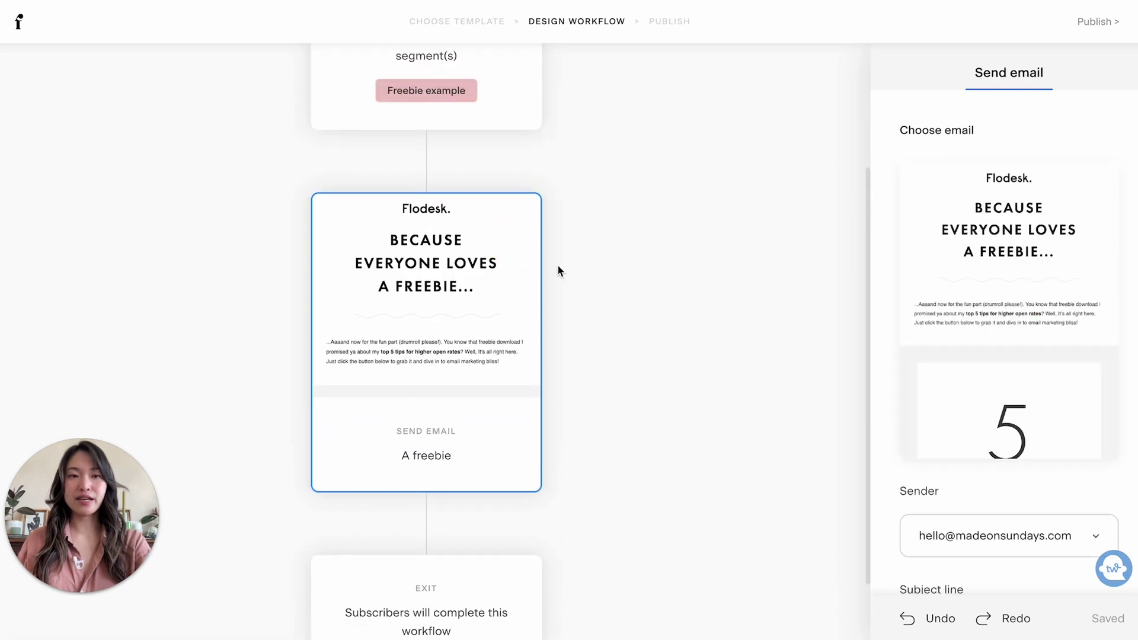
pyautogui.moveTo(1016, 298)
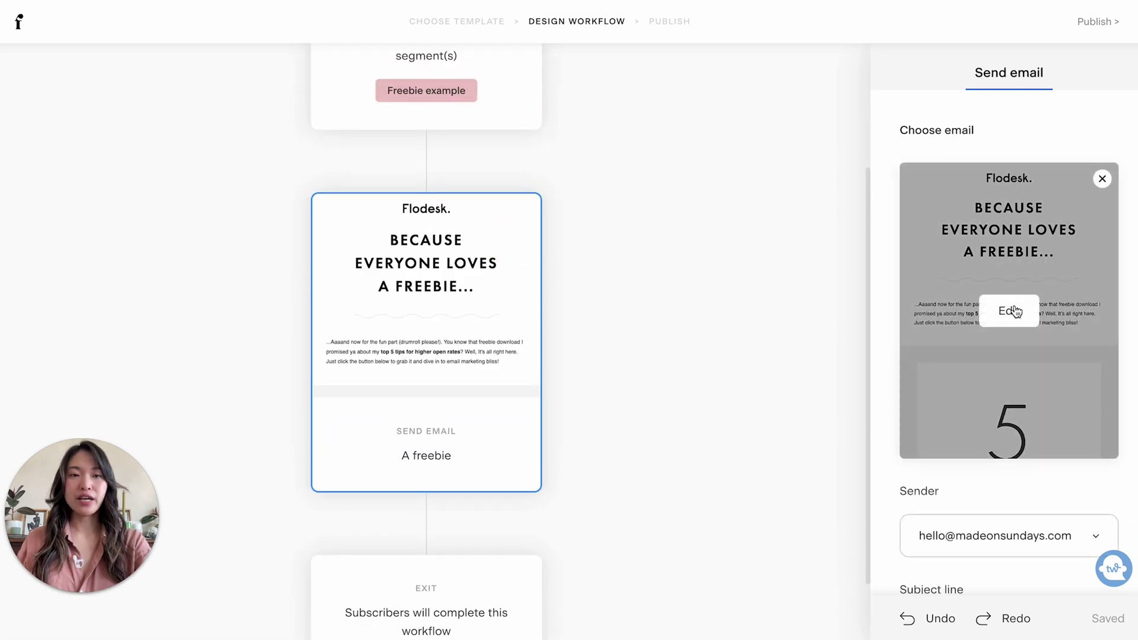
pyautogui.click(1010, 311)
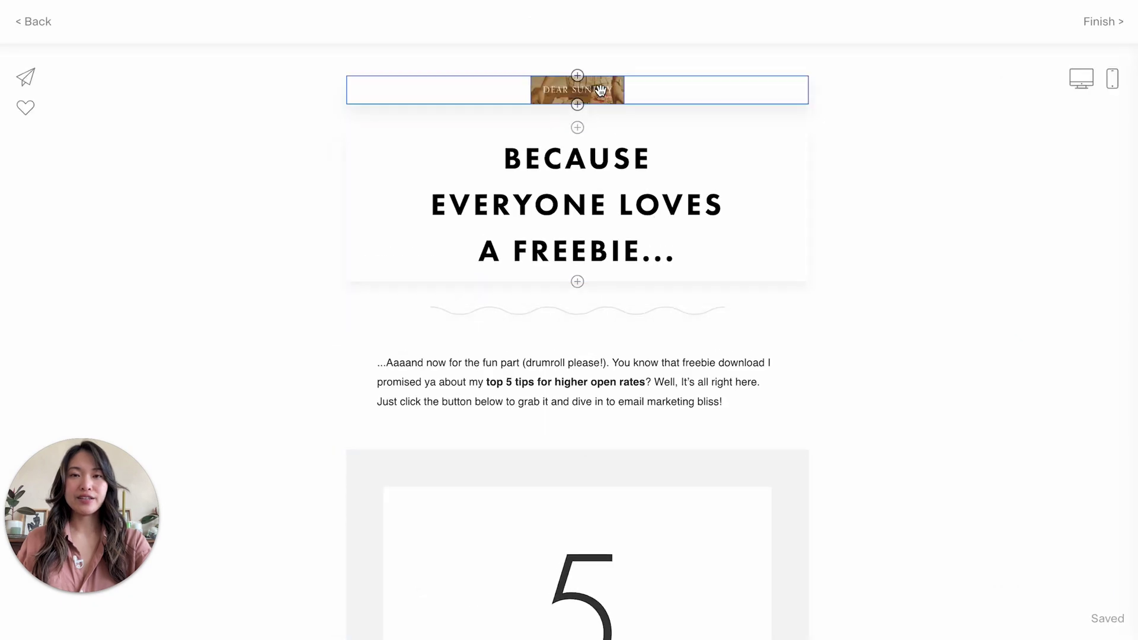
pyautogui.click(600, 90)
pyautogui.moveTo(948, 272); pyautogui.dragTo(1132, 274)
pyautogui.scroll(-3, 714, 243)
# Change the BECAUSE EVERYONE LOVES heading font to Orpheus Pro.
pyautogui.click(587, 201)
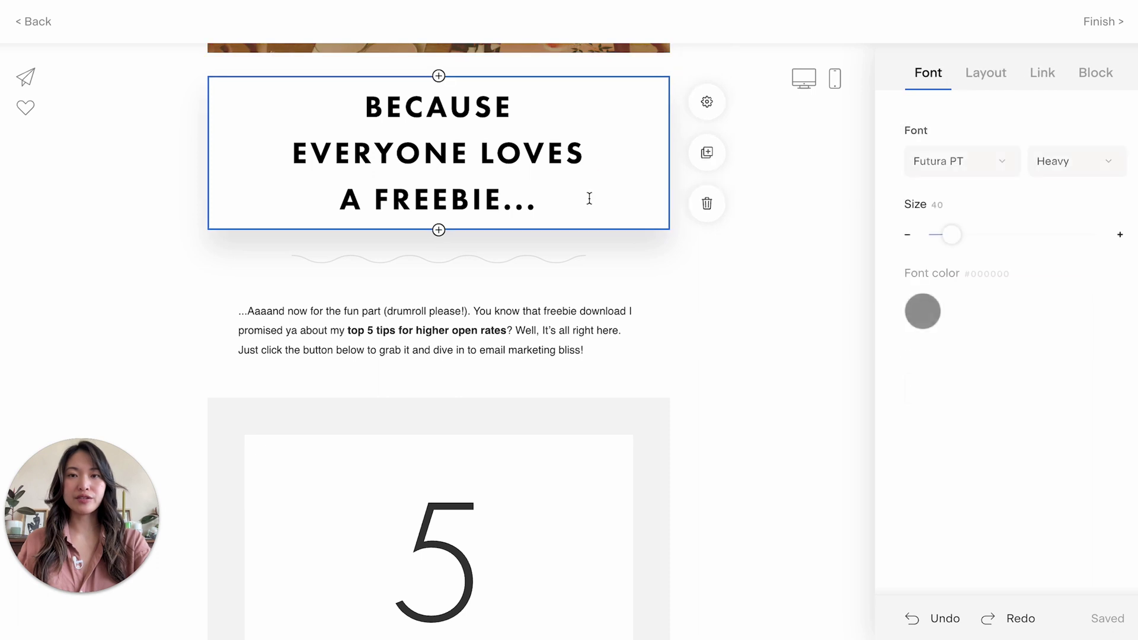
pyautogui.moveTo(521, 195); pyautogui.dragTo(300, 77)
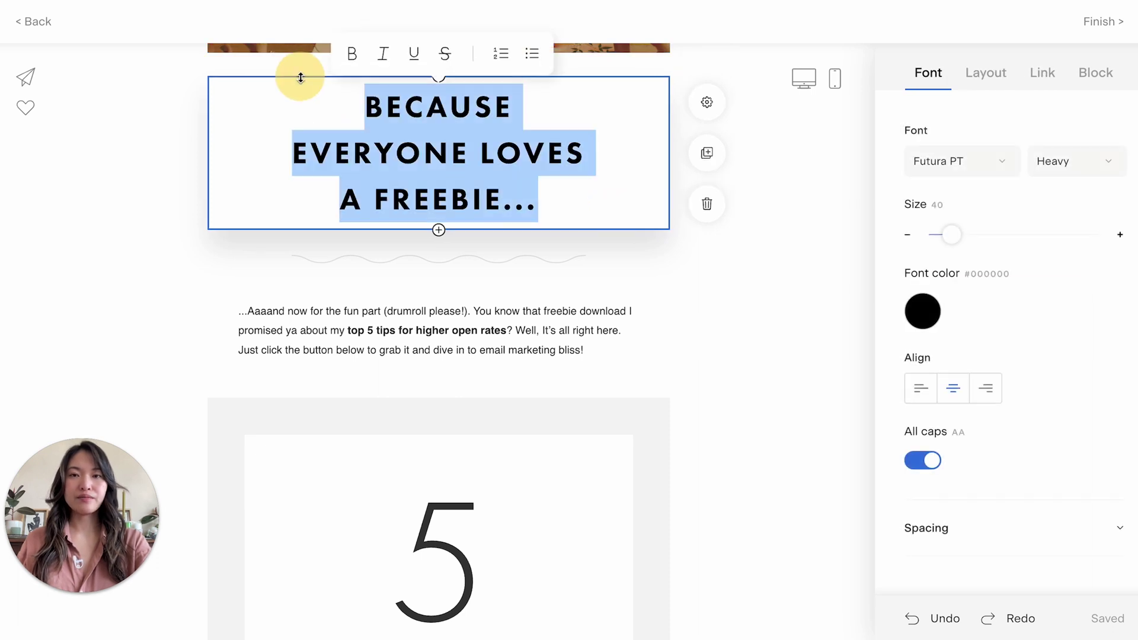
pyautogui.click(985, 168)
pyautogui.scroll(10, 966, 290)
pyautogui.click(961, 276)
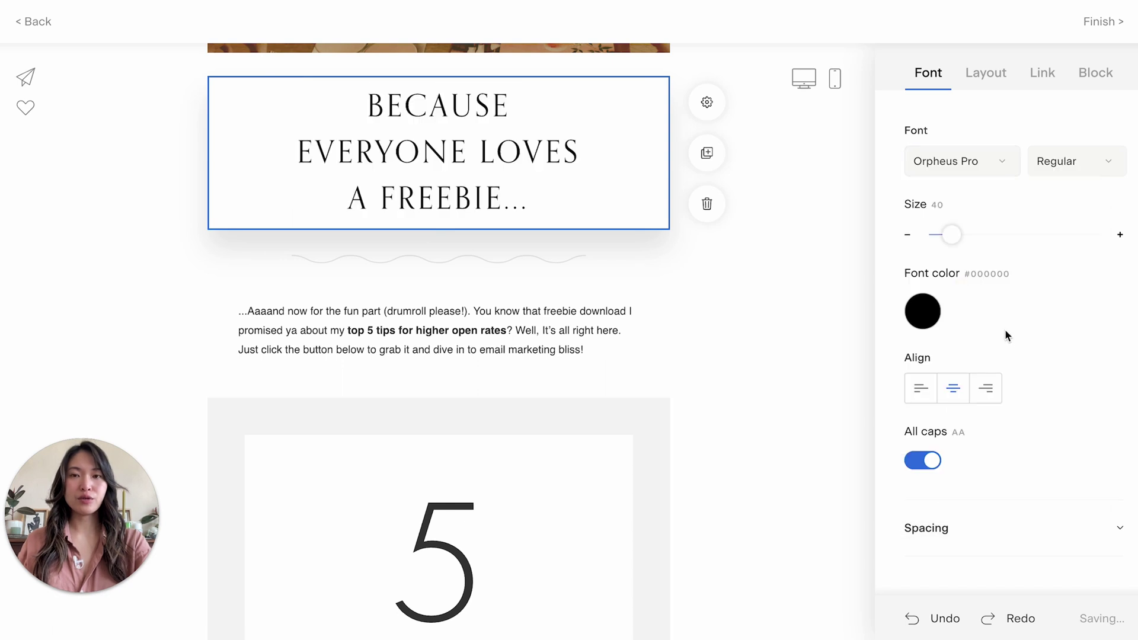
pyautogui.click(719, 414)
pyautogui.scroll(-2, 719, 415)
# Replace the wavy divider image under the heading with the uploaded Class bonus.png.
pyautogui.click(484, 145)
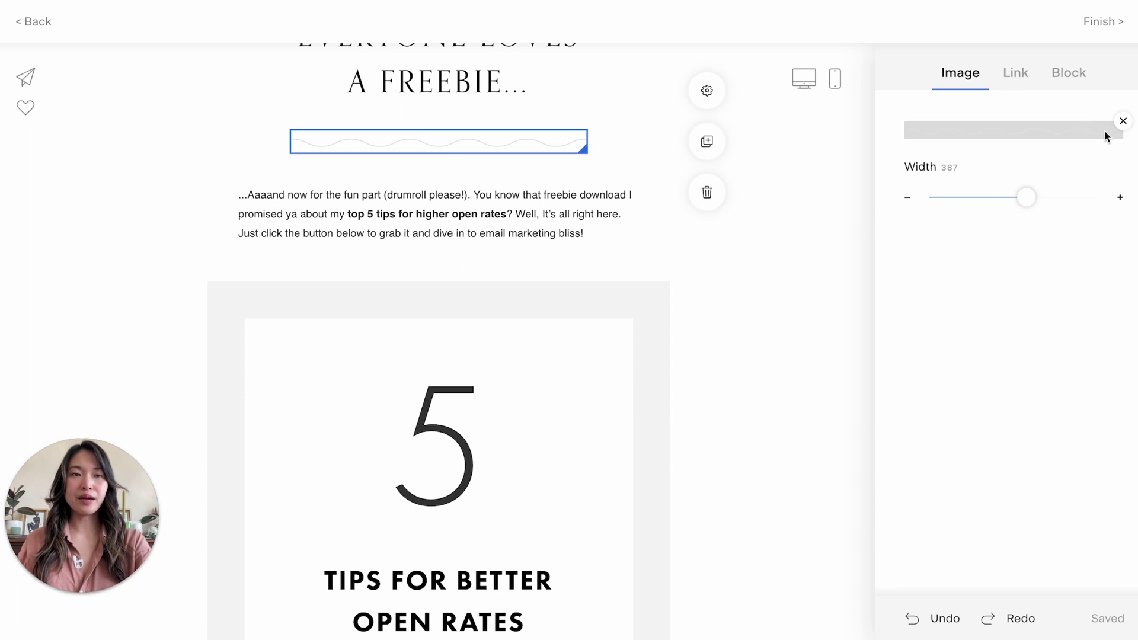
pyautogui.click(1122, 123)
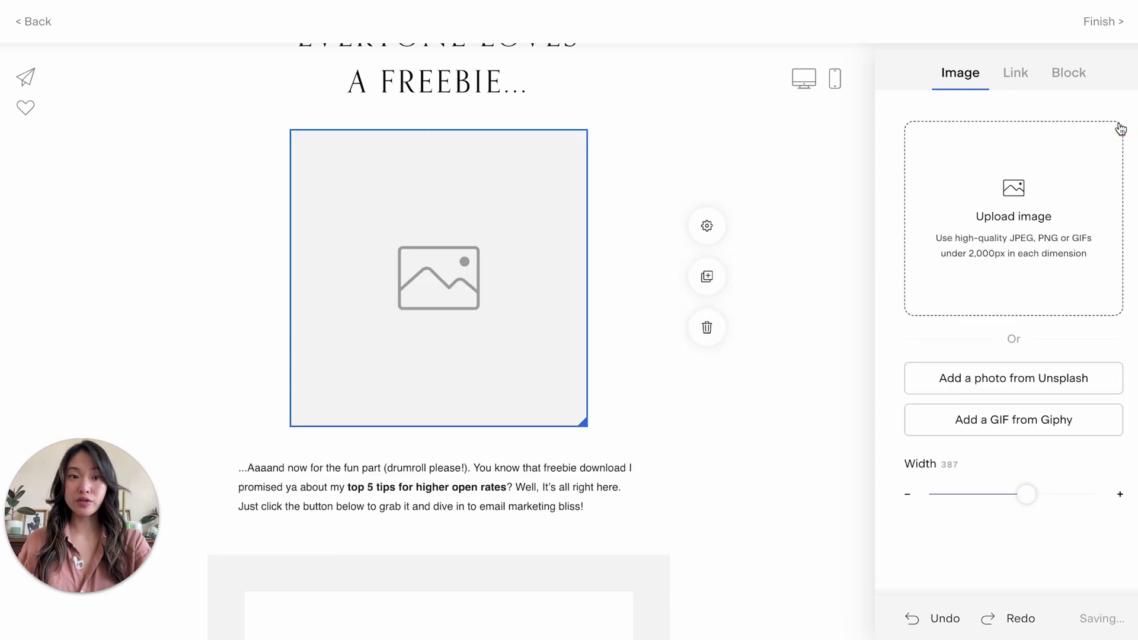
pyautogui.click(1032, 193)
pyautogui.click(1023, 188)
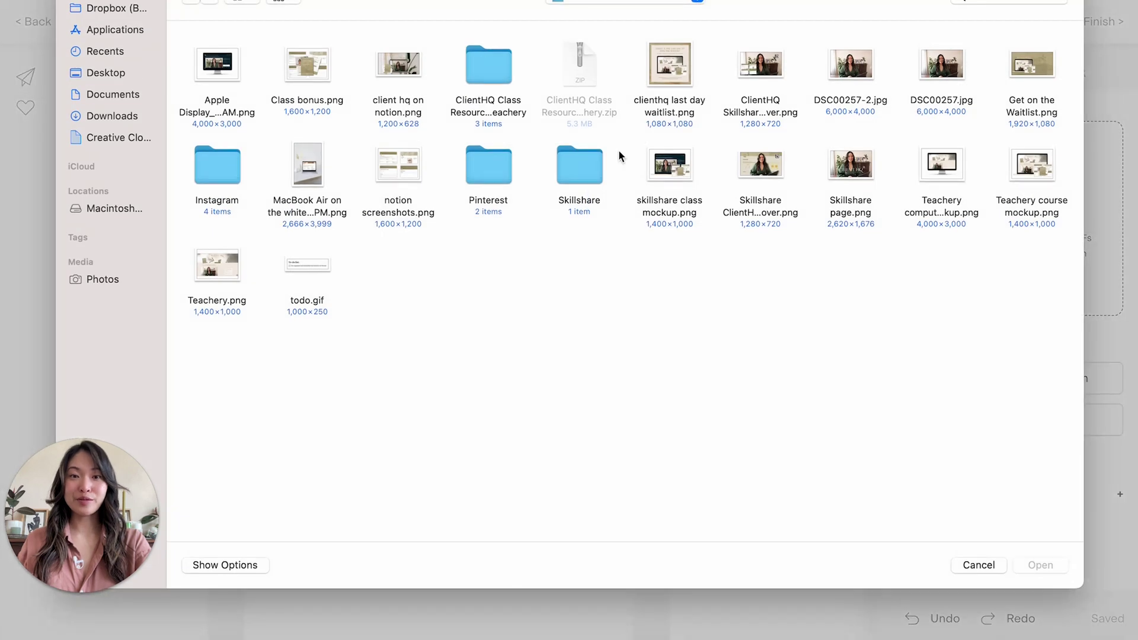
pyautogui.doubleClick(307, 65)
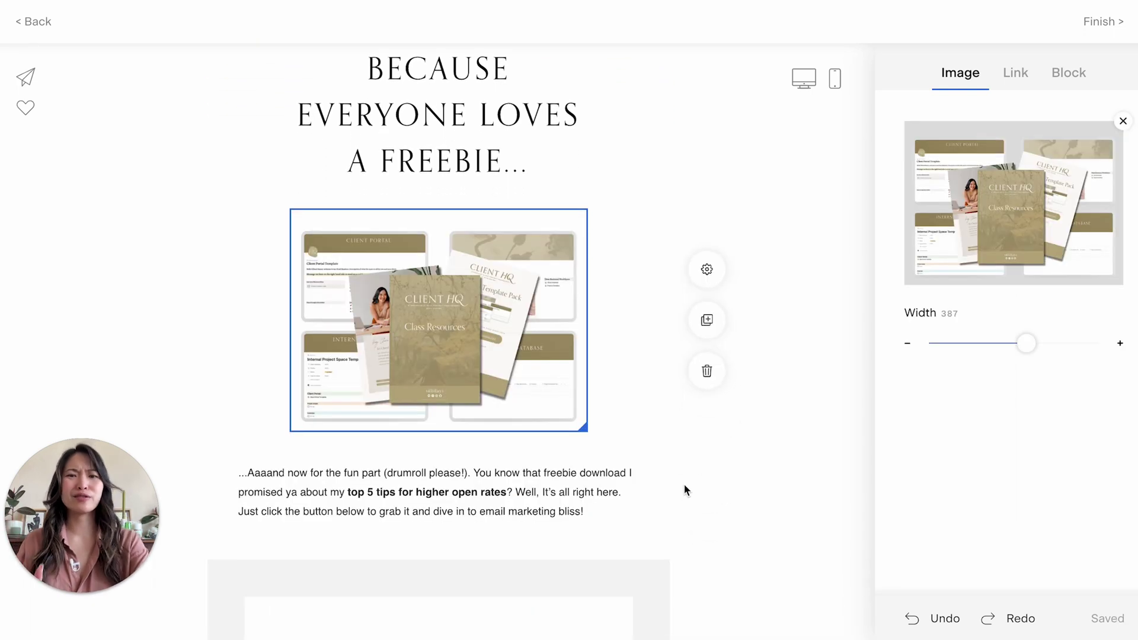
pyautogui.click(683, 486)
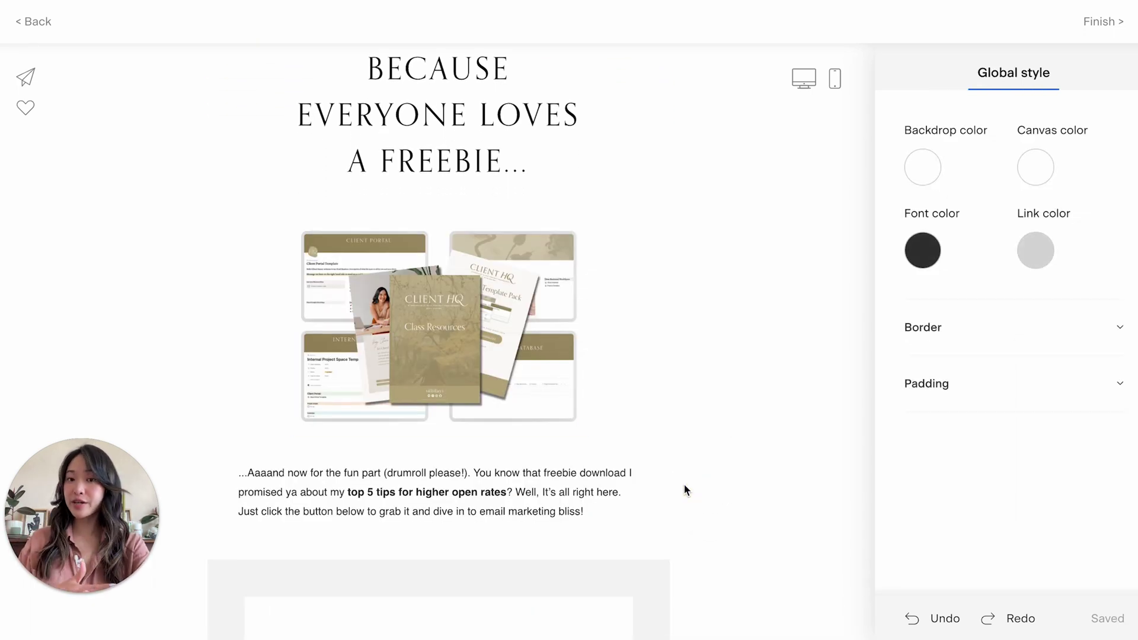
pyautogui.scroll(1, 683, 490)
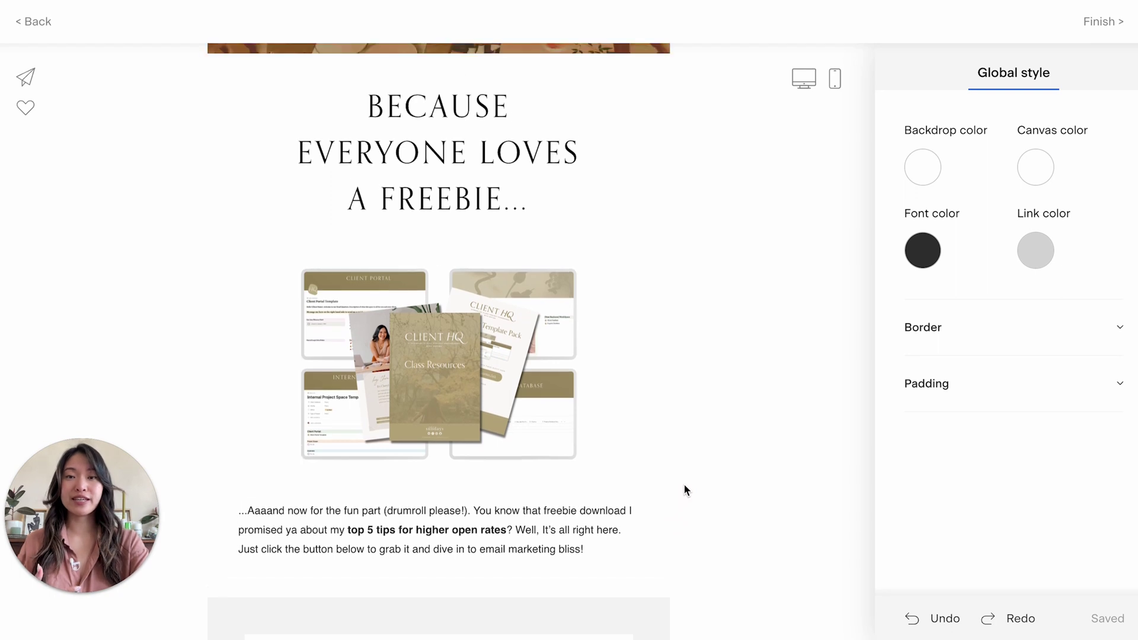
# Colour the email heading olive (#8F7C4D).
pyautogui.click(439, 220)
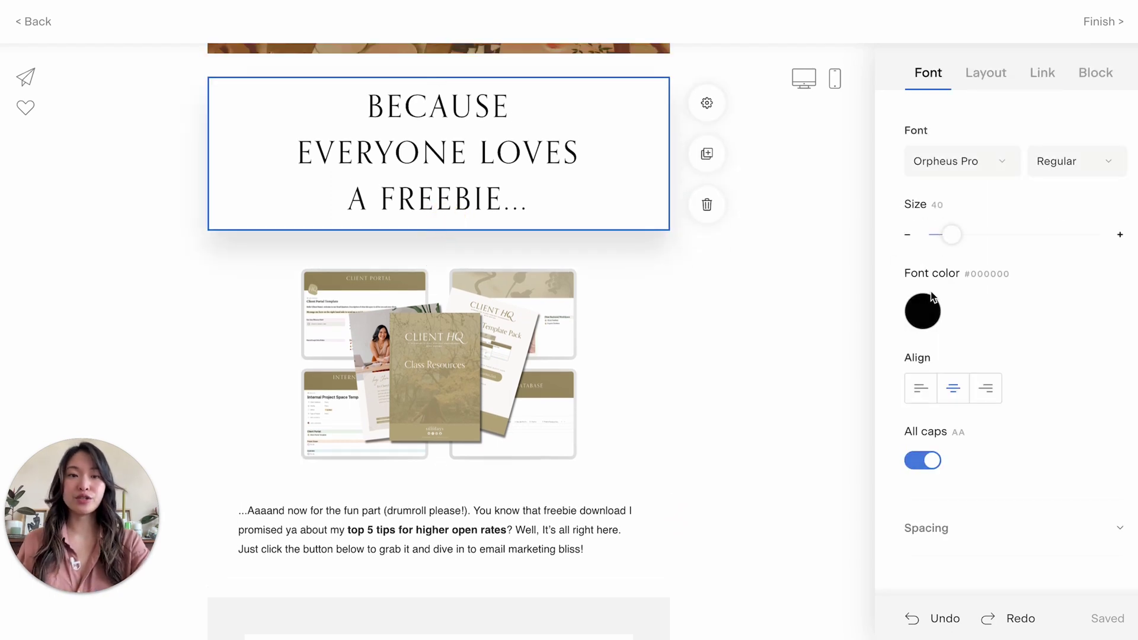
pyautogui.click(929, 299)
pyautogui.click(1015, 218)
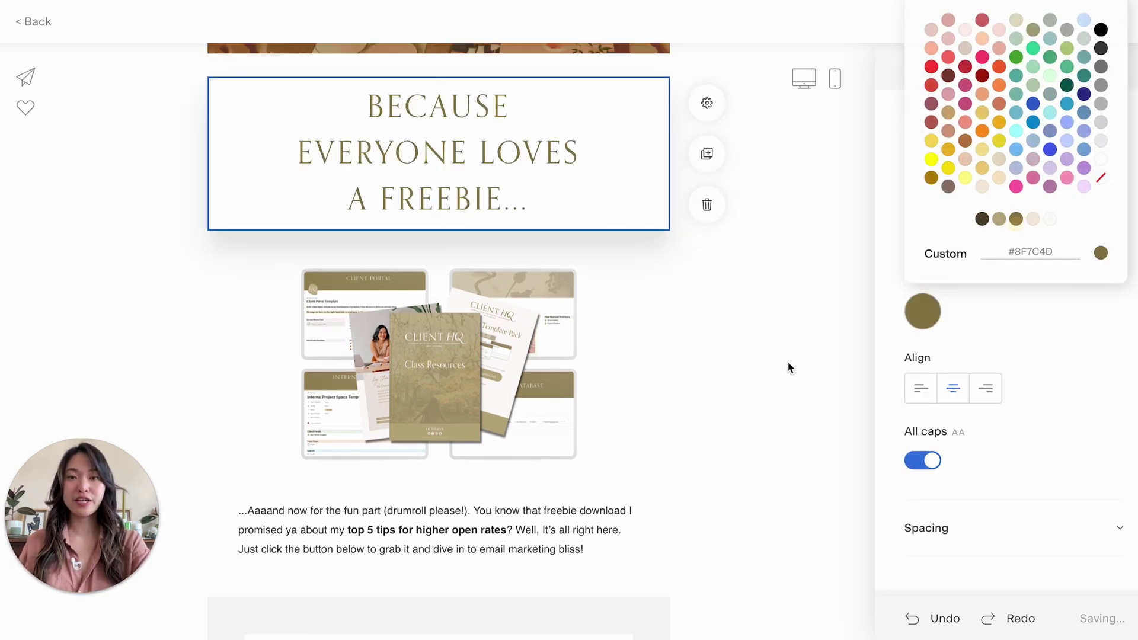
pyautogui.click(787, 361)
# Delete the 5 Tips card block from the email.
pyautogui.scroll(-3, 787, 362)
pyautogui.scroll(-4, 430, 388)
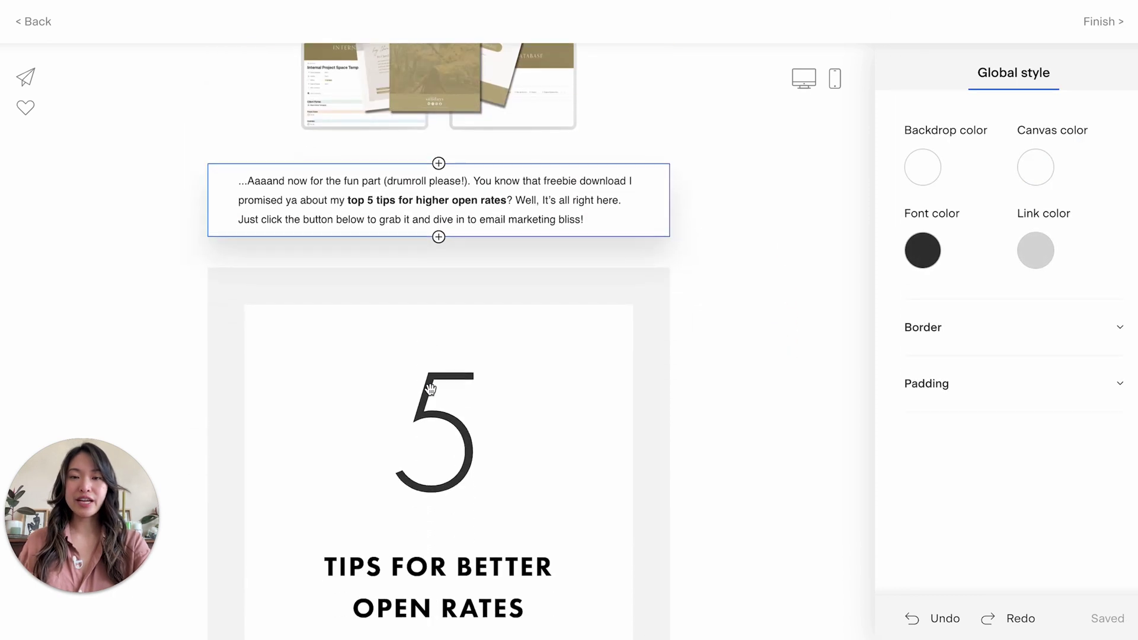
pyautogui.scroll(-7, 592, 355)
pyautogui.click(668, 222)
pyautogui.scroll(10, 682, 385)
pyautogui.click(707, 564)
# Add a button block under the intro text labelled DOWNLOAD YOUR FREEBIE.
pyautogui.click(440, 218)
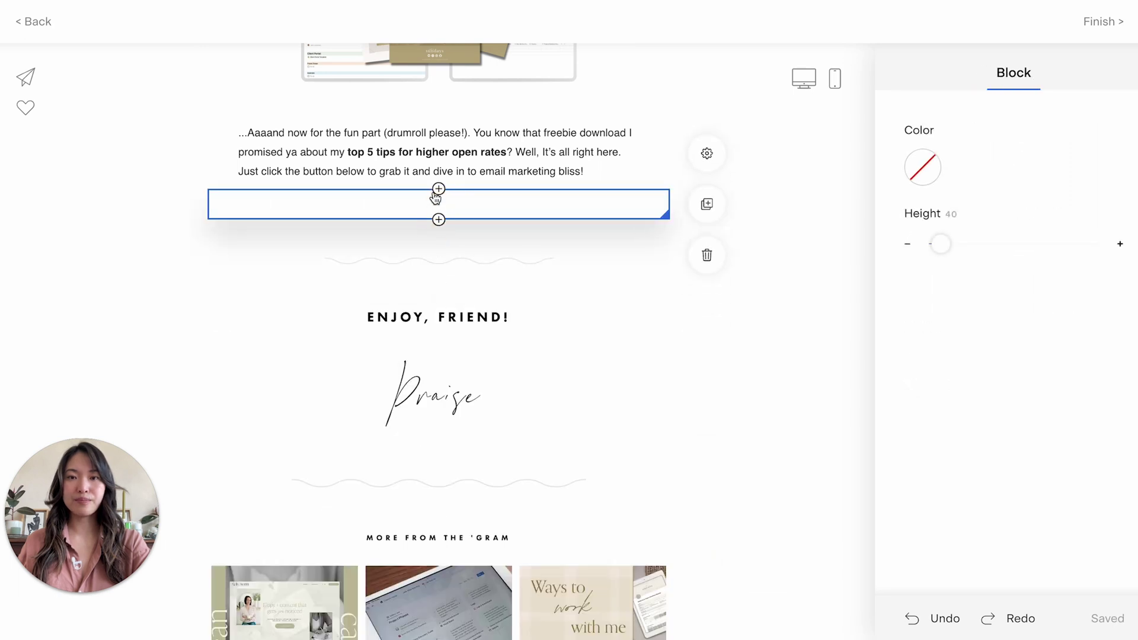
pyautogui.click(439, 189)
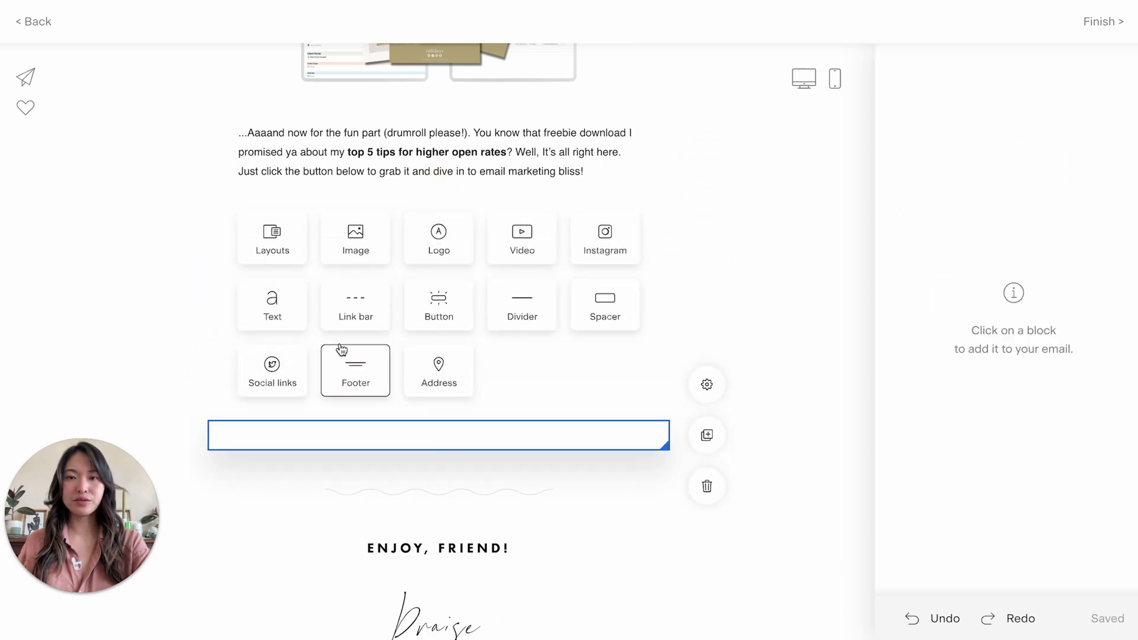
pyautogui.click(438, 303)
pyautogui.click(448, 227)
pyautogui.click(456, 220)
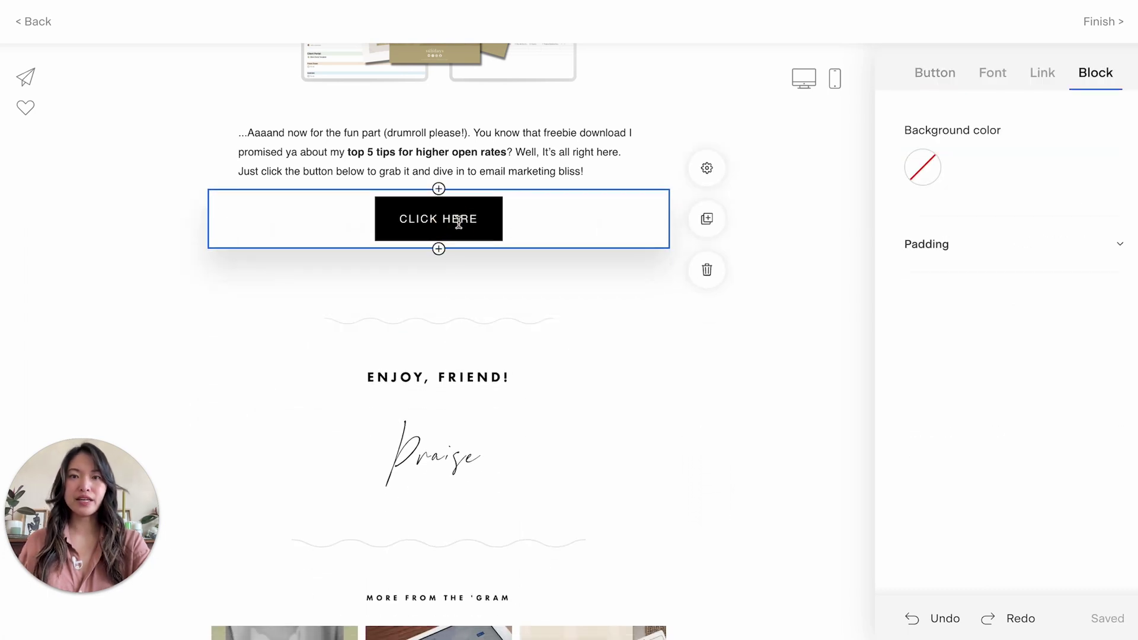
pyautogui.doubleClick(458, 219)
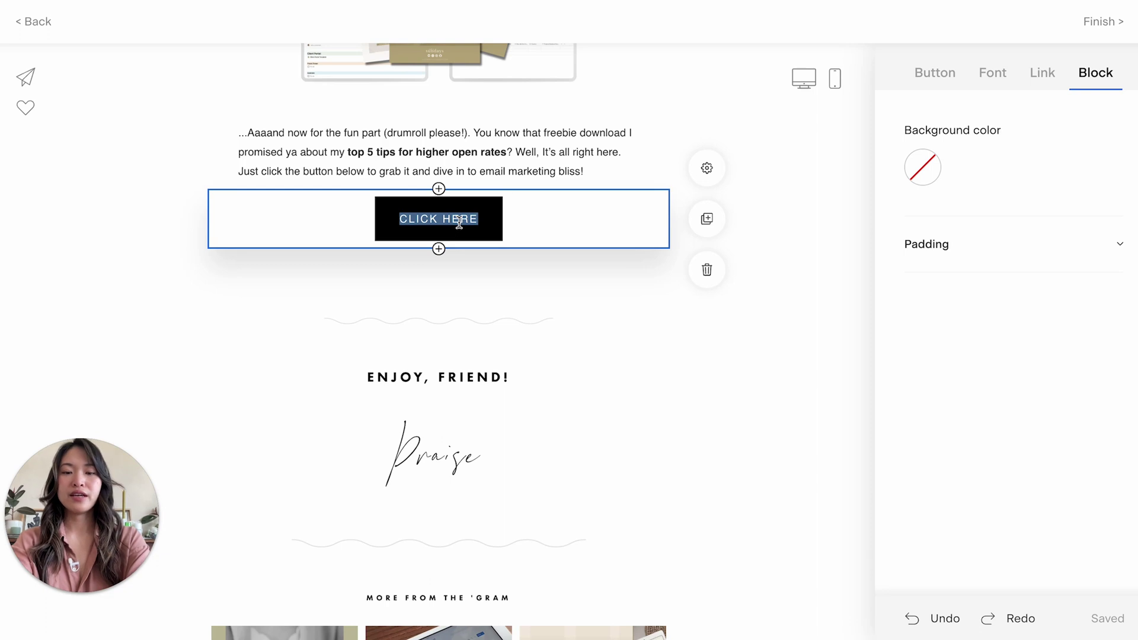
pyautogui.write('DOW')
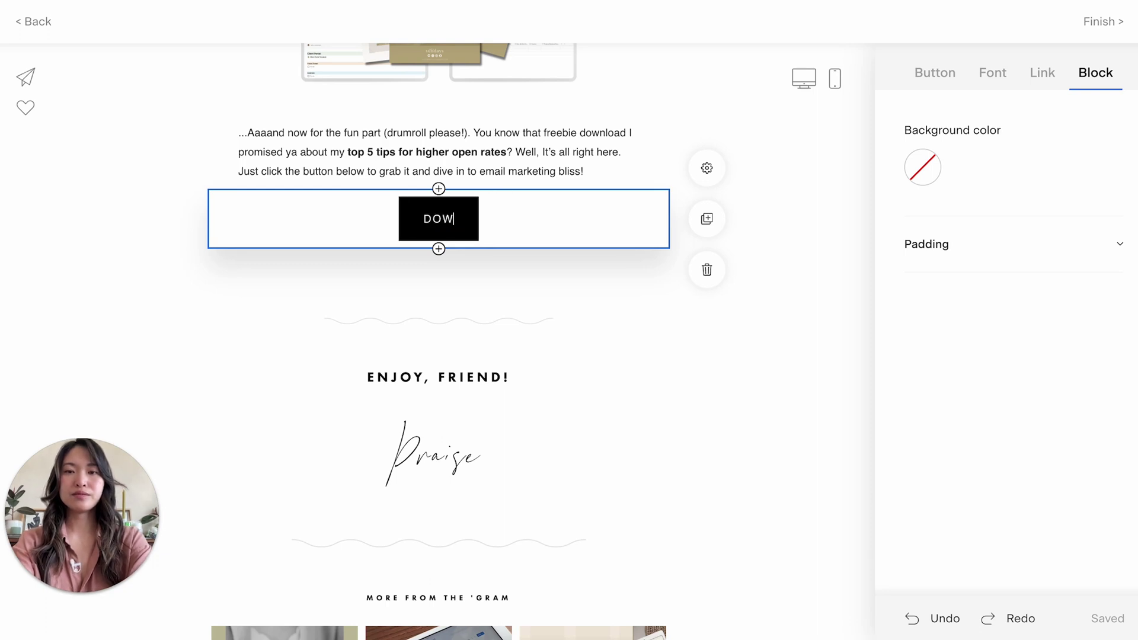
pyautogui.write('NLOAD YOUR ')
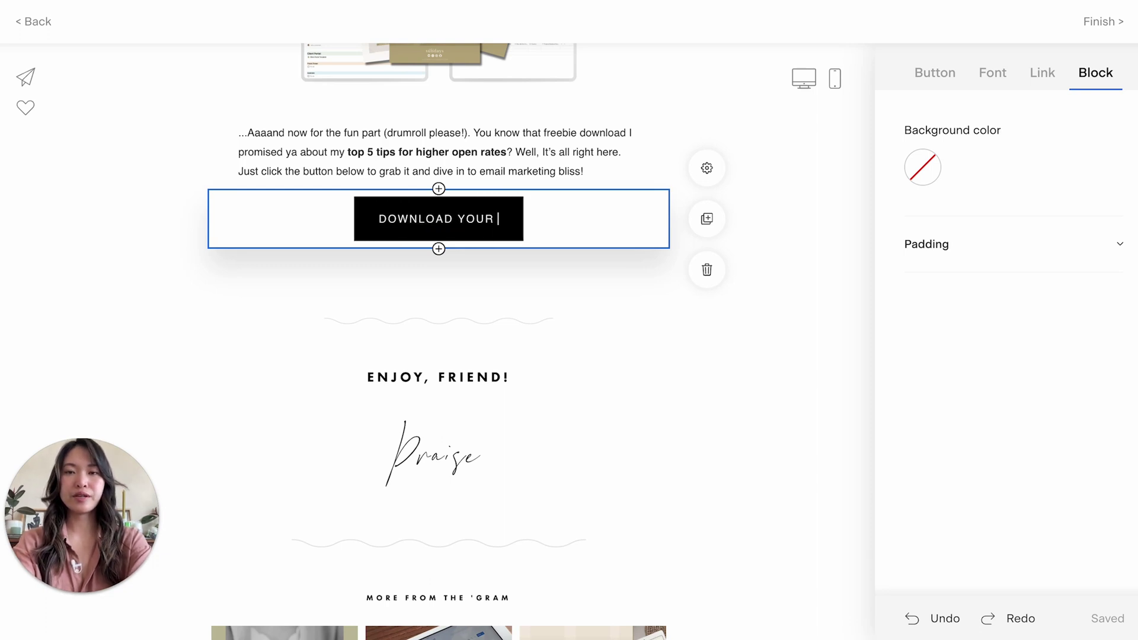
pyautogui.write('FREEBIE')
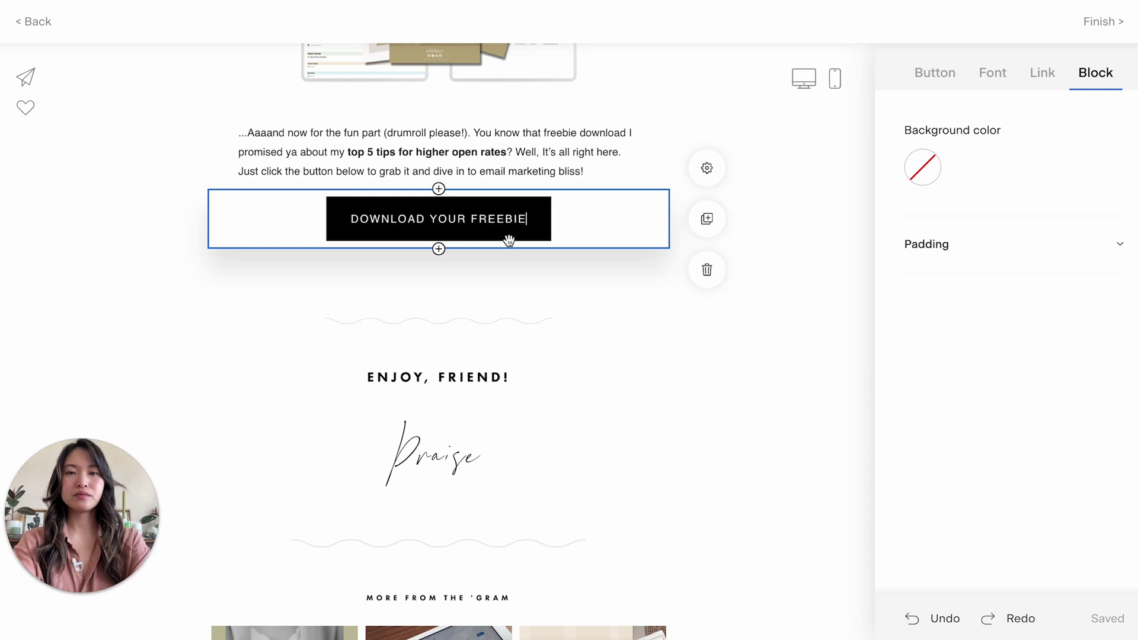
pyautogui.click(590, 277)
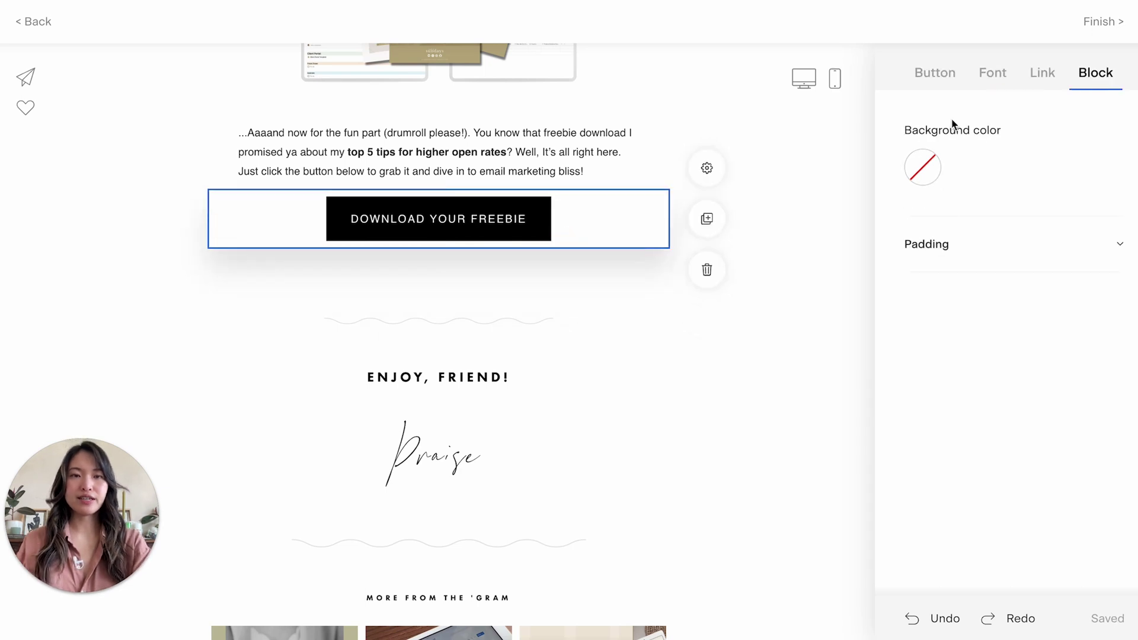
# Fill the DOWNLOAD YOUR FREEBIE button with olive and bring up its link settings.
pyautogui.click(935, 74)
pyautogui.click(922, 280)
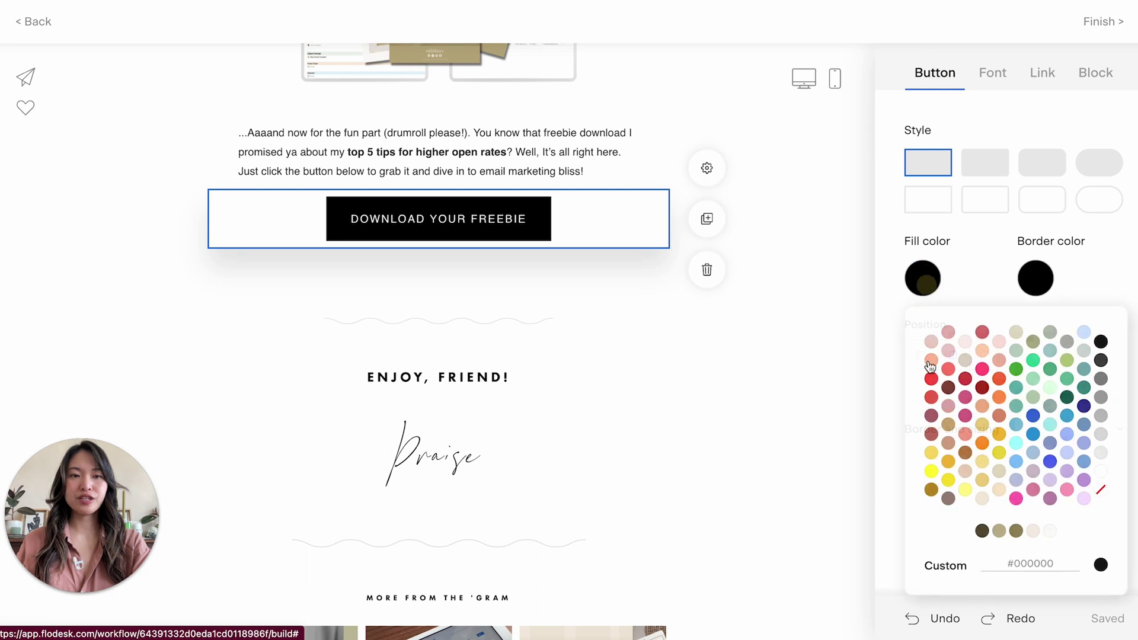
pyautogui.click(1016, 531)
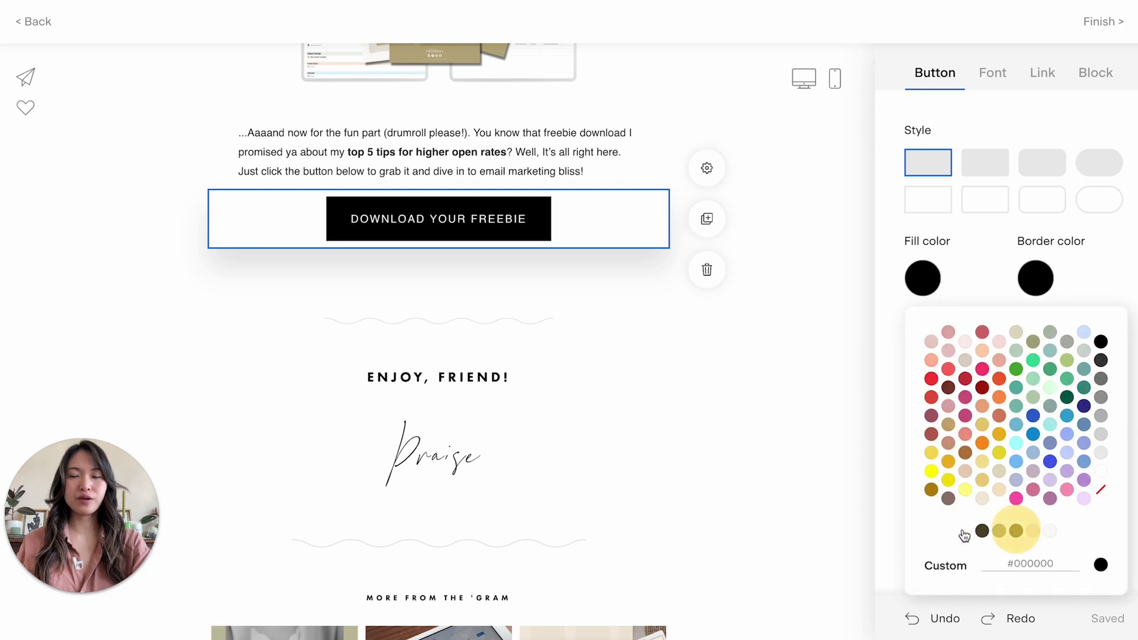
pyautogui.click(725, 491)
pyautogui.scroll(3, 724, 489)
pyautogui.click(585, 360)
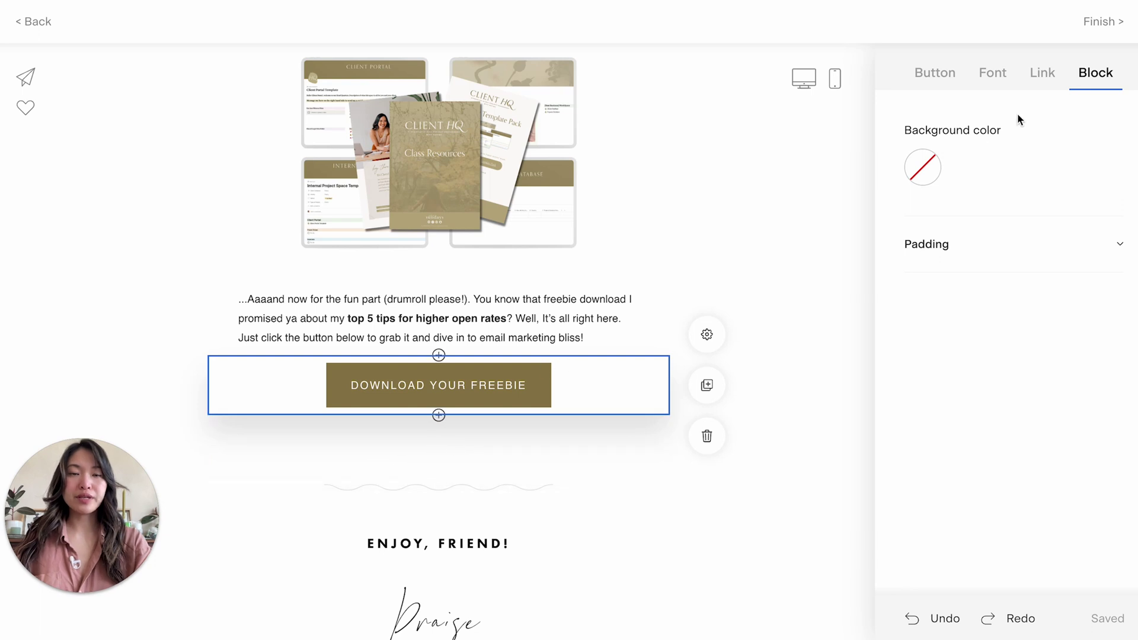
pyautogui.click(1043, 74)
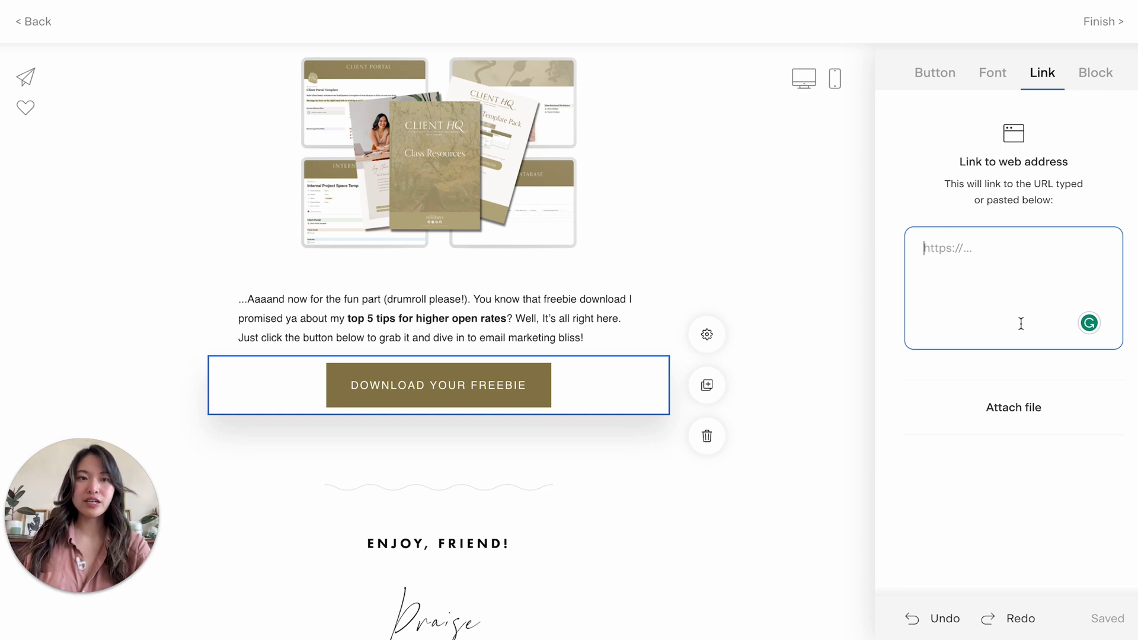
# Attach the uploaded clienthq last day waitlist file to the DOWNLOAD YOUR FREEBIE button.
pyautogui.click(1029, 415)
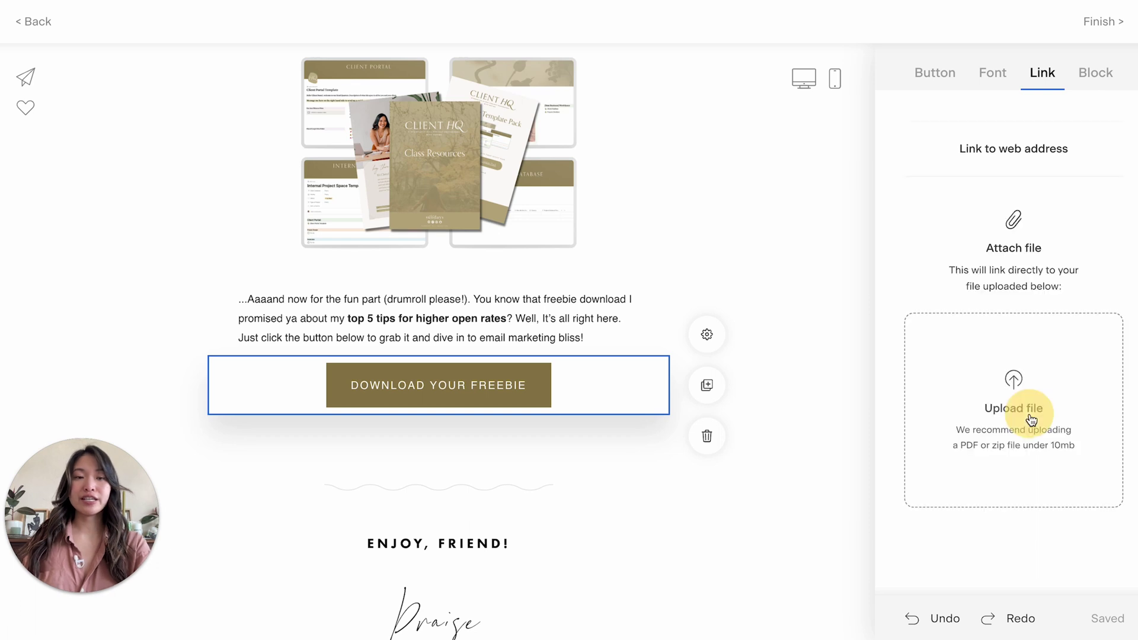
pyautogui.click(1015, 376)
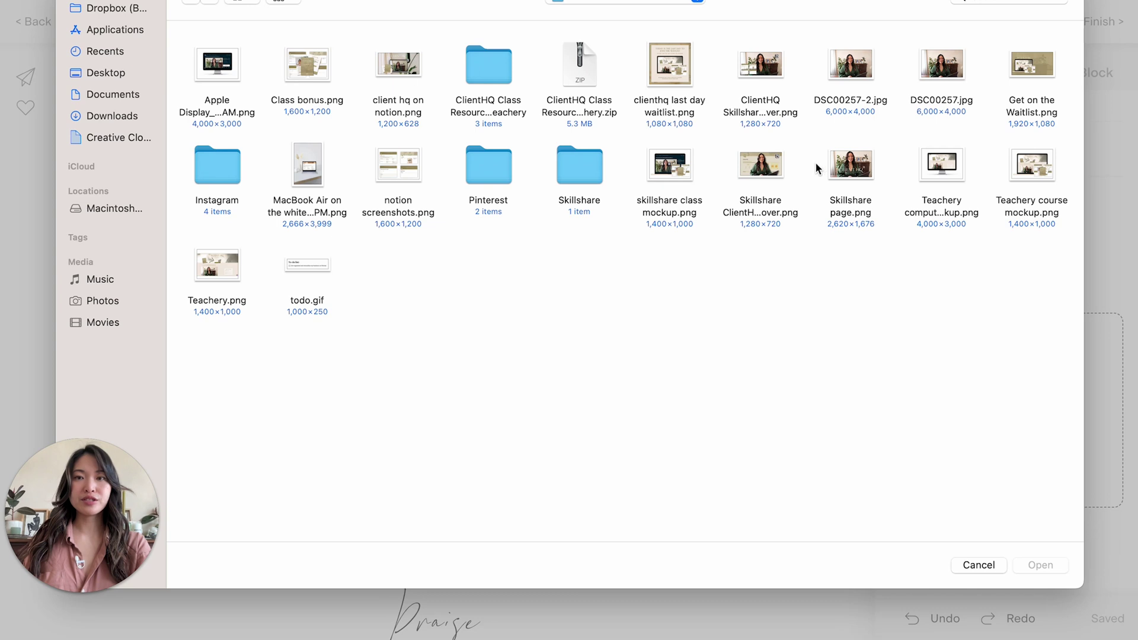
pyautogui.click(672, 71)
pyautogui.doubleClick(677, 66)
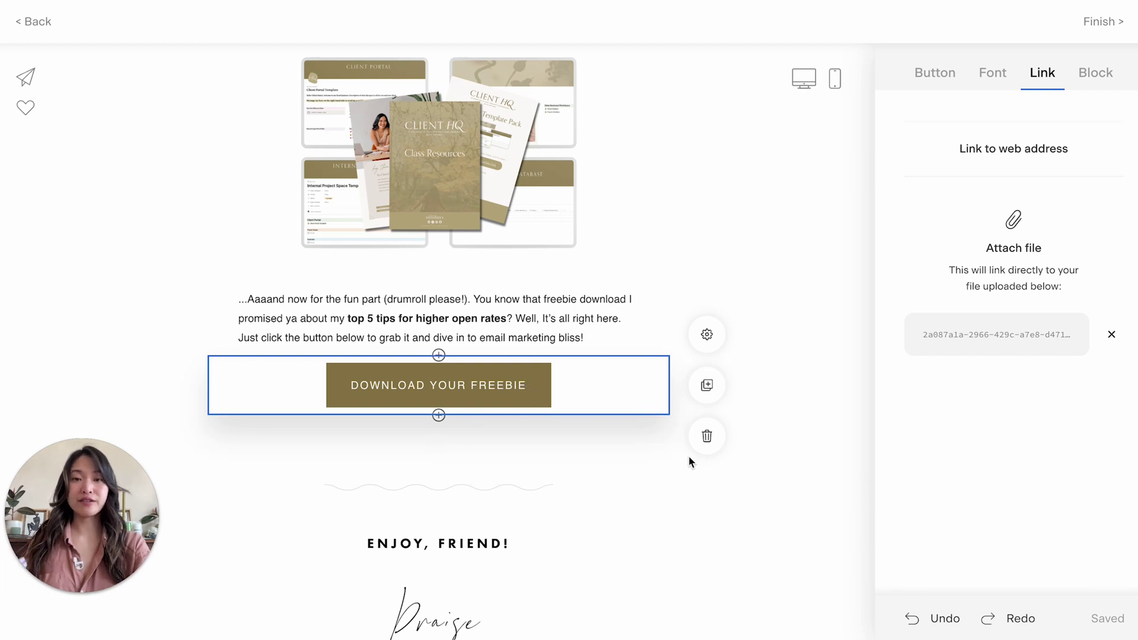
# Delete the ENJOY, FRIEND! line from the email.
pyautogui.scroll(-3, 688, 460)
pyautogui.click(652, 465)
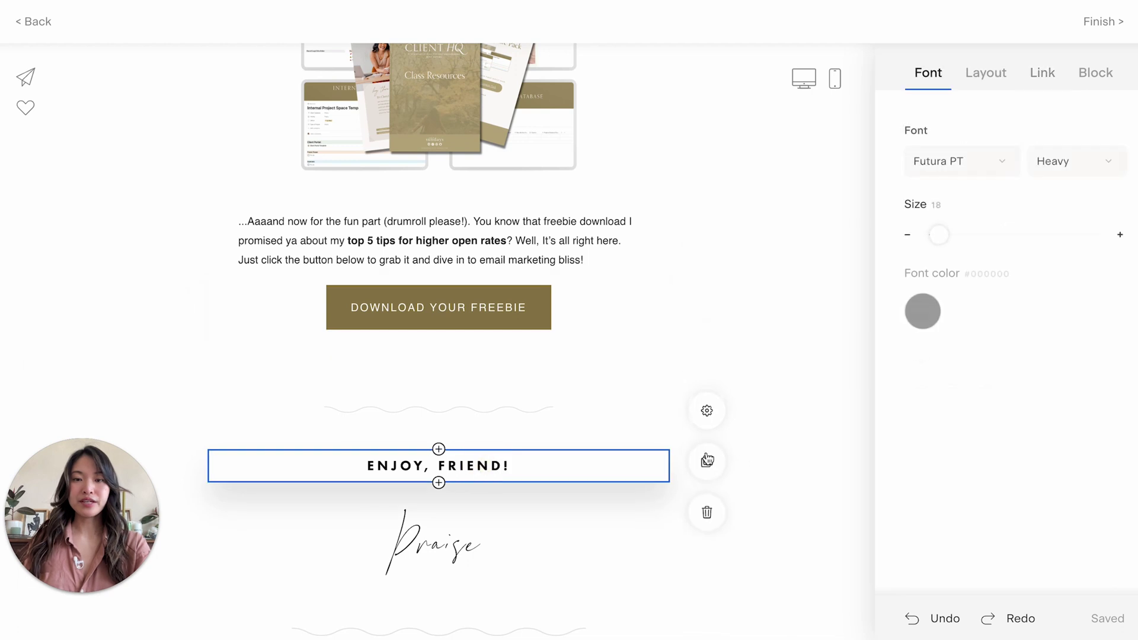
pyautogui.click(707, 516)
# Replace the Praise signature with the sender's own first name.
pyautogui.click(482, 501)
pyautogui.doubleClick(482, 501)
pyautogui.write('CHERYL')
pyautogui.press('BackSpace')
pyautogui.press('BackSpace')
pyautogui.press('BackSpace')
pyautogui.press('BackSpace')
pyautogui.press('BackSpace')
pyautogui.write('heryl')
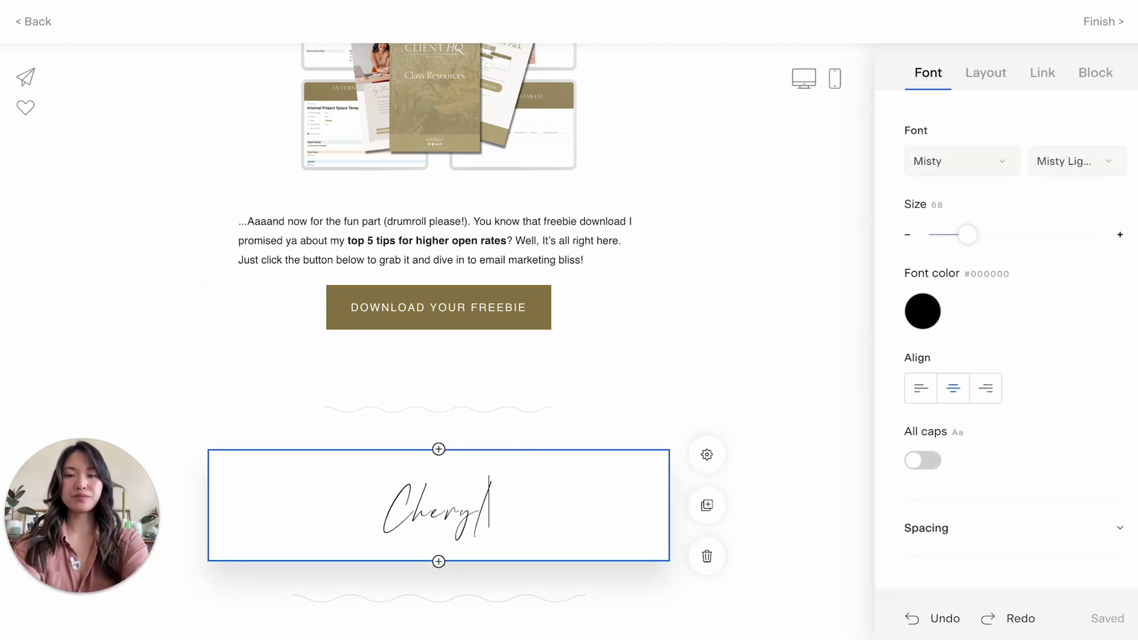
pyautogui.click(830, 526)
# Delete the MORE FROM THE 'GRAM heading block.
pyautogui.scroll(-5, 829, 525)
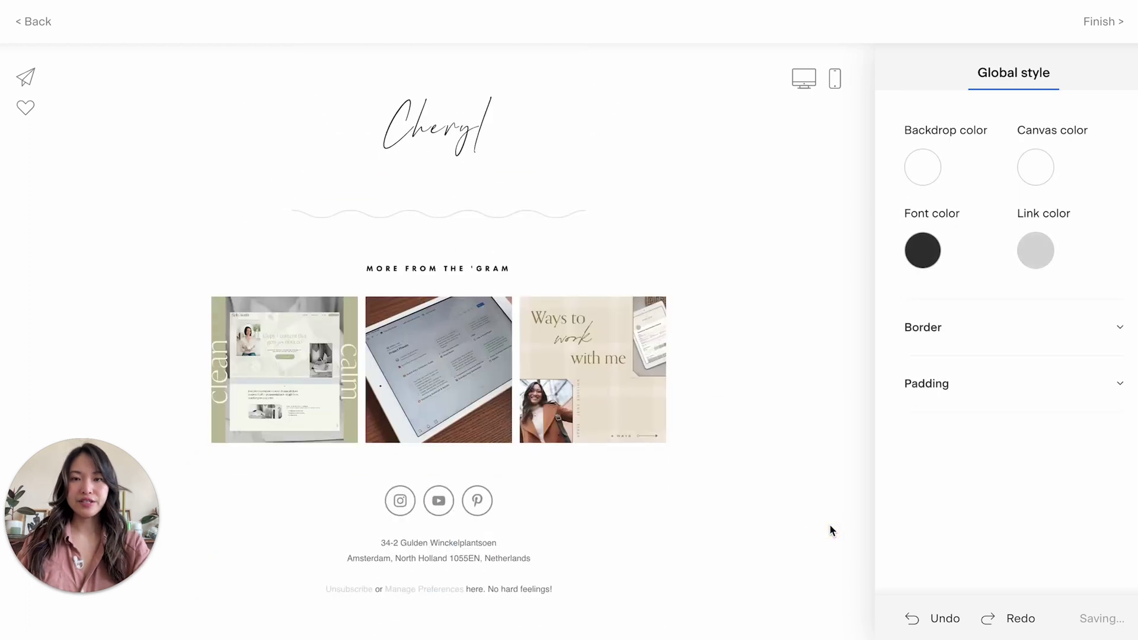
pyautogui.scroll(10, 830, 528)
pyautogui.scroll(-8, 829, 529)
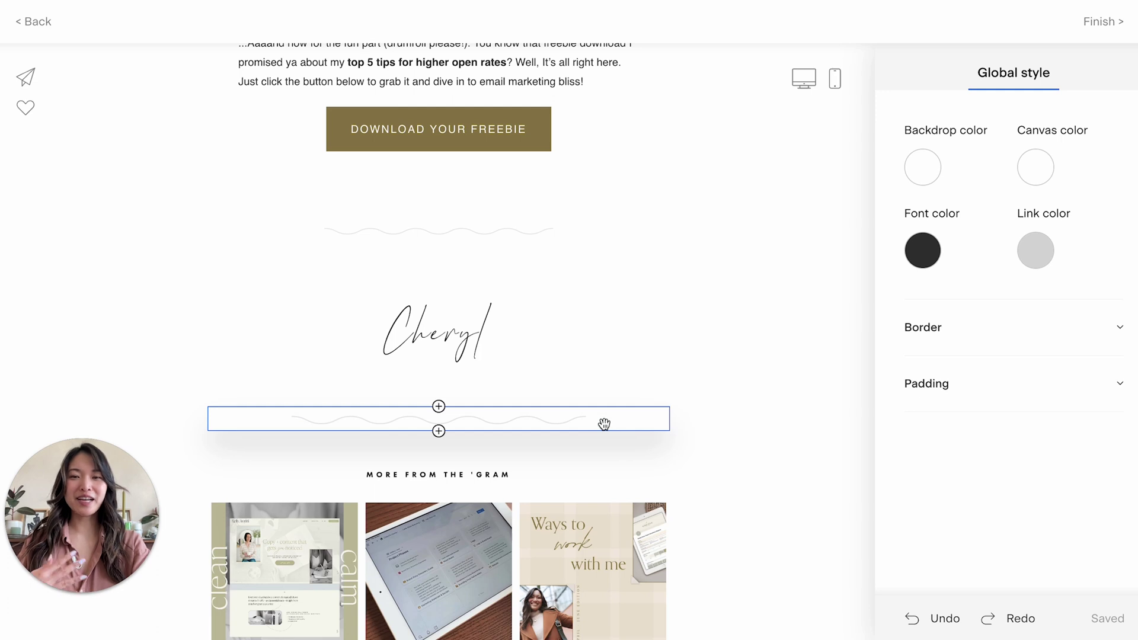
pyautogui.scroll(8, 604, 424)
pyautogui.scroll(-11, 604, 424)
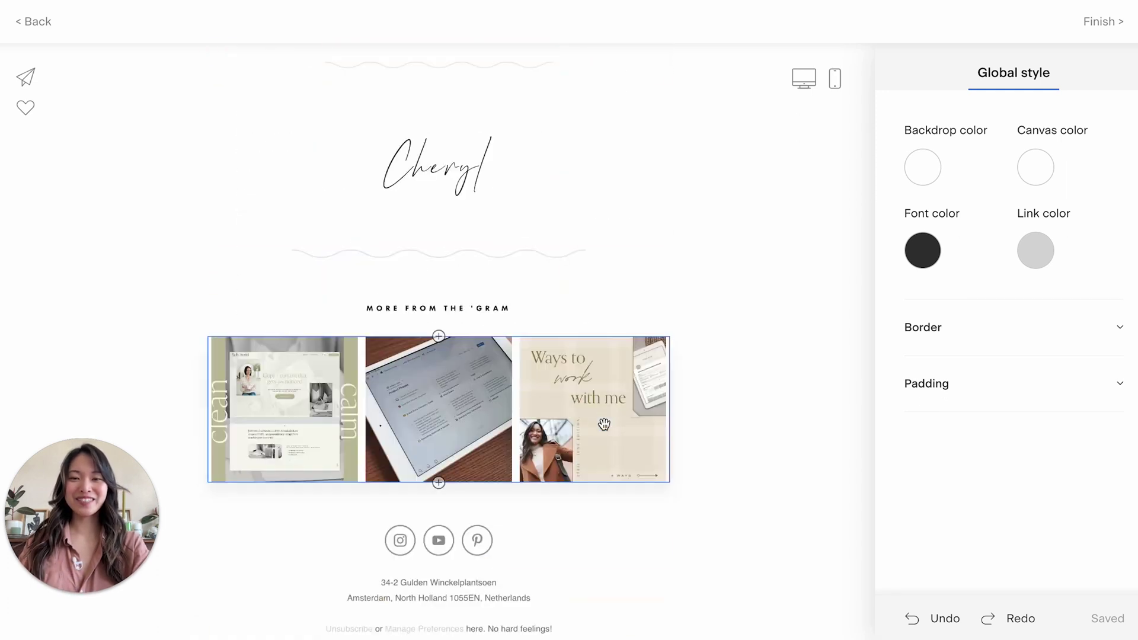
pyautogui.click(605, 303)
pyautogui.click(706, 357)
pyautogui.click(744, 414)
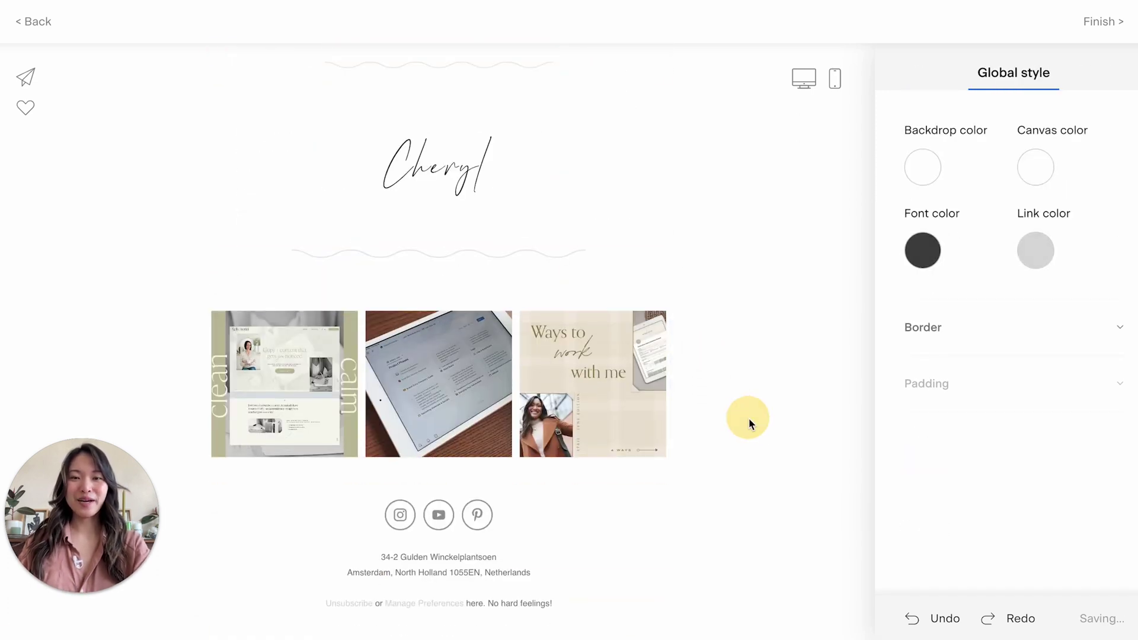
pyautogui.scroll(4, 748, 418)
pyautogui.scroll(8, 750, 422)
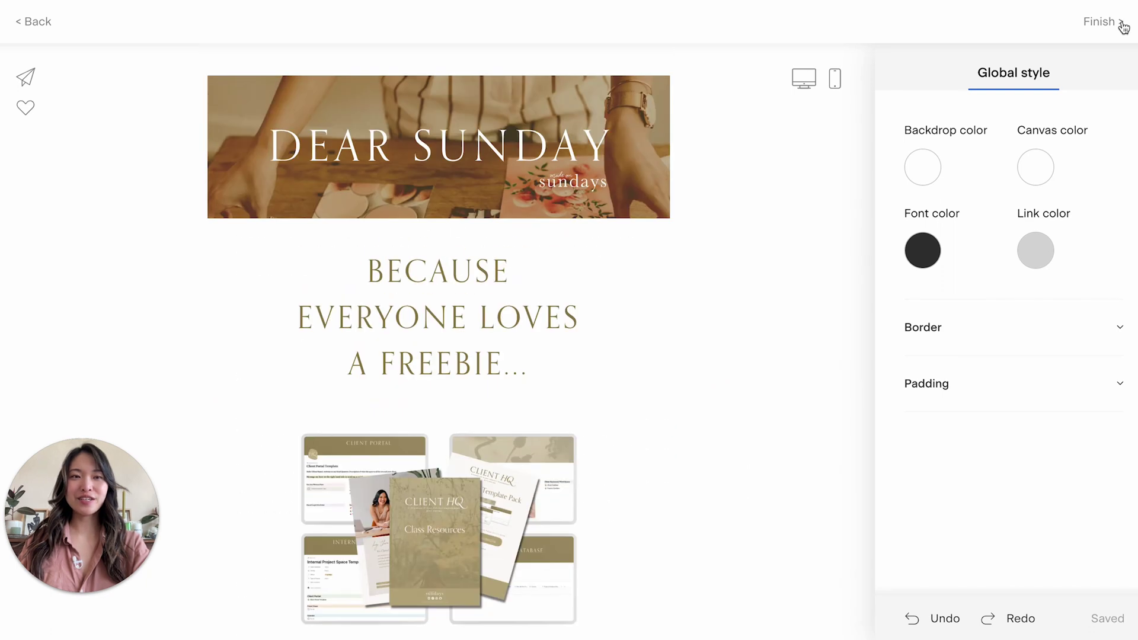
# Check the freebie email in mobile preview, then finish editing back to the workflow.
pyautogui.click(840, 80)
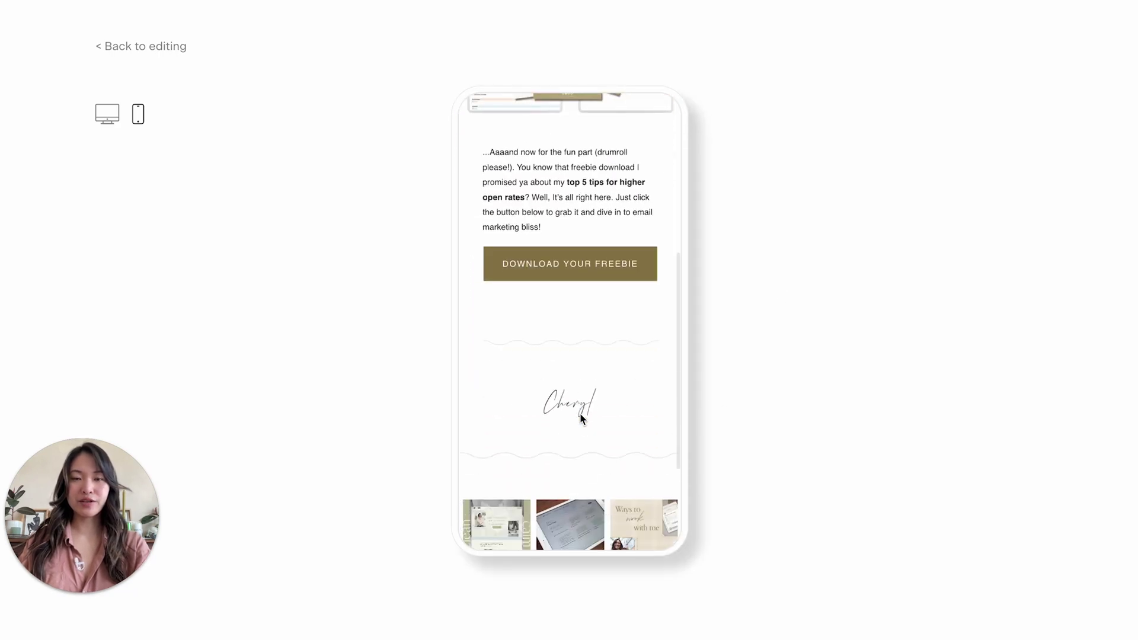
pyautogui.scroll(-3, 583, 419)
pyautogui.scroll(3, 580, 417)
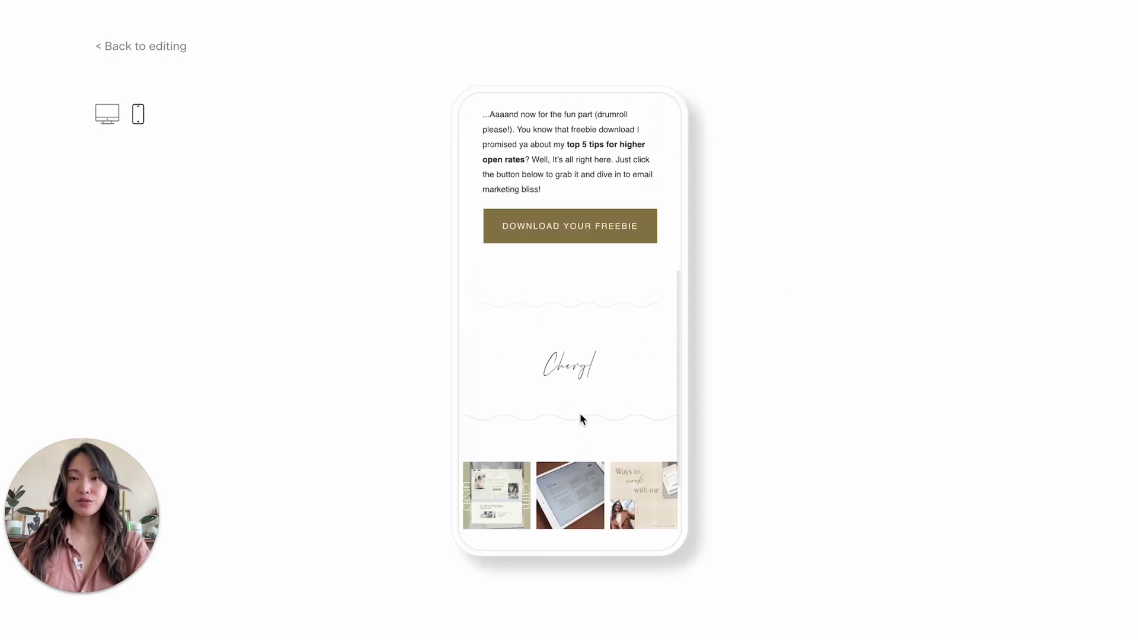
pyautogui.click(142, 47)
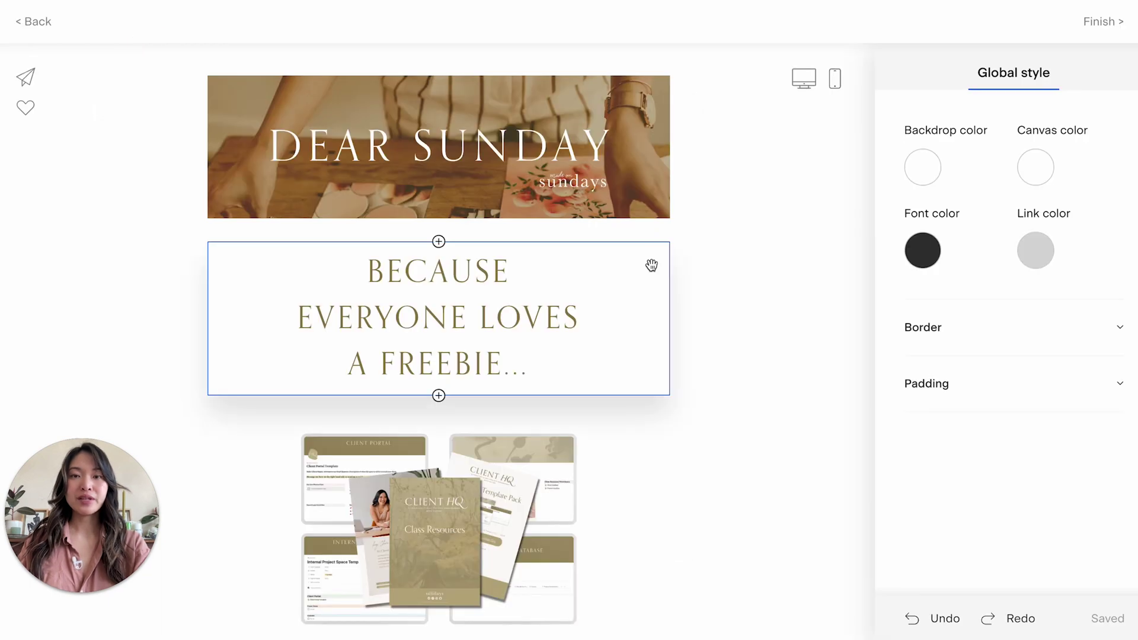
pyautogui.click(1107, 26)
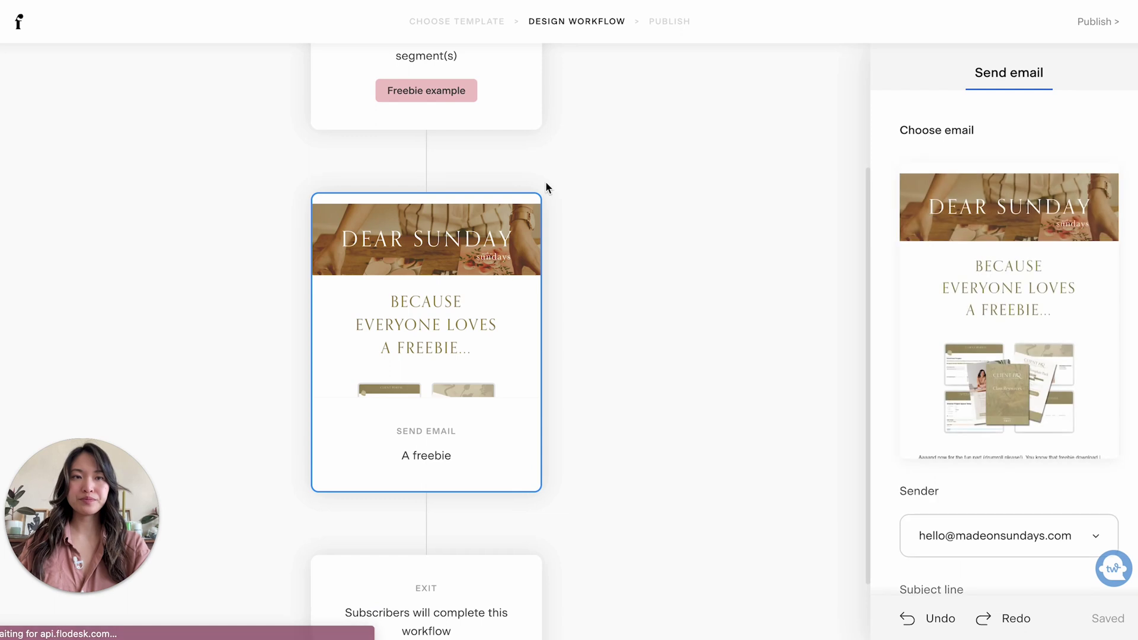
# Change the subject line from 'A freebie' to 'Your Freebie is here! ✨'.
pyautogui.scroll(-2, 666, 300)
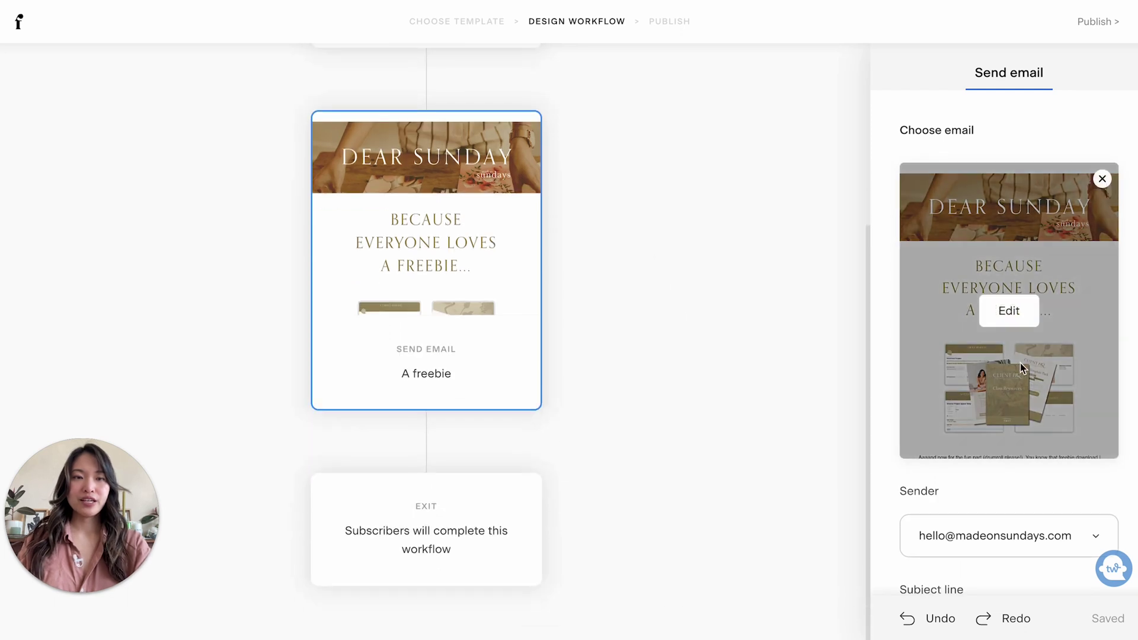
pyautogui.scroll(-4, 1019, 364)
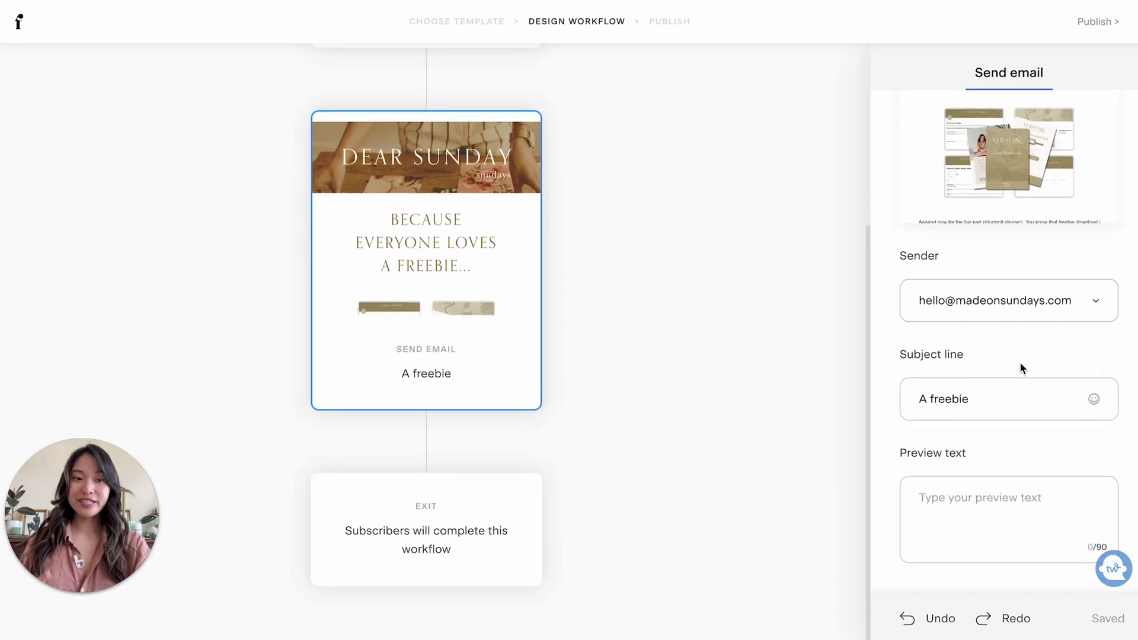
pyautogui.moveTo(980, 399); pyautogui.dragTo(886, 401)
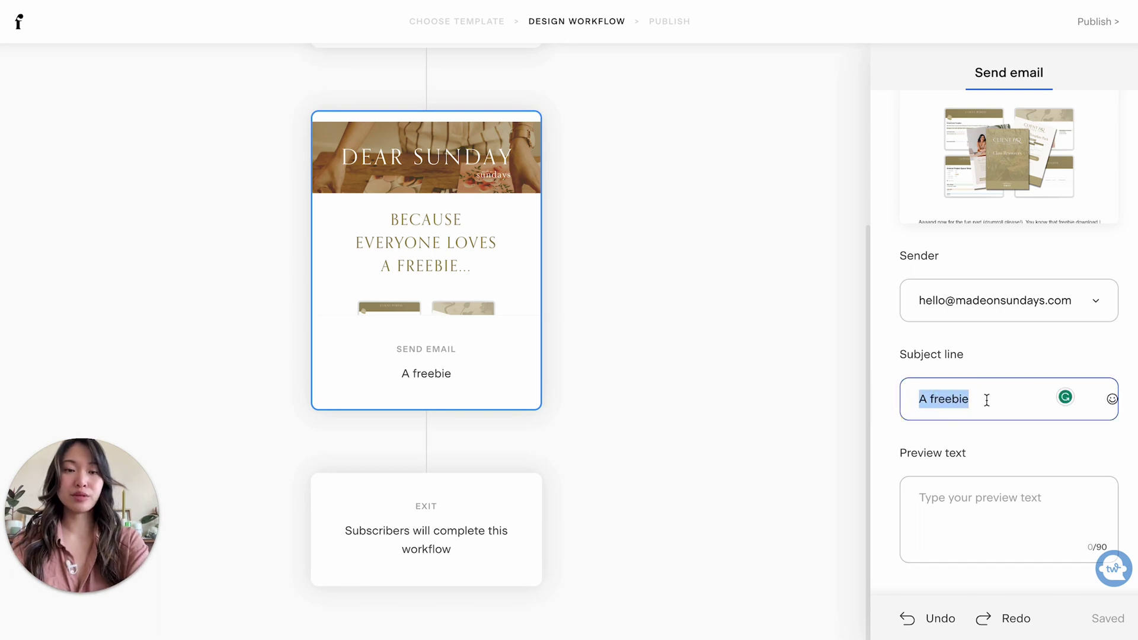
pyautogui.write('Your Freeb')
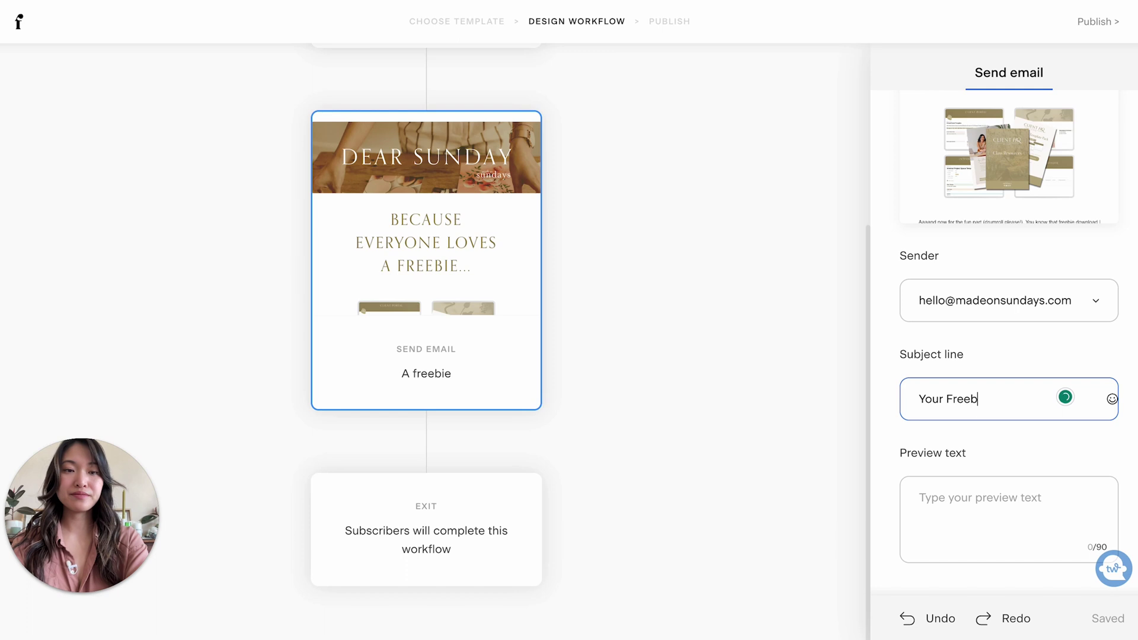
pyautogui.write('ie is here!')
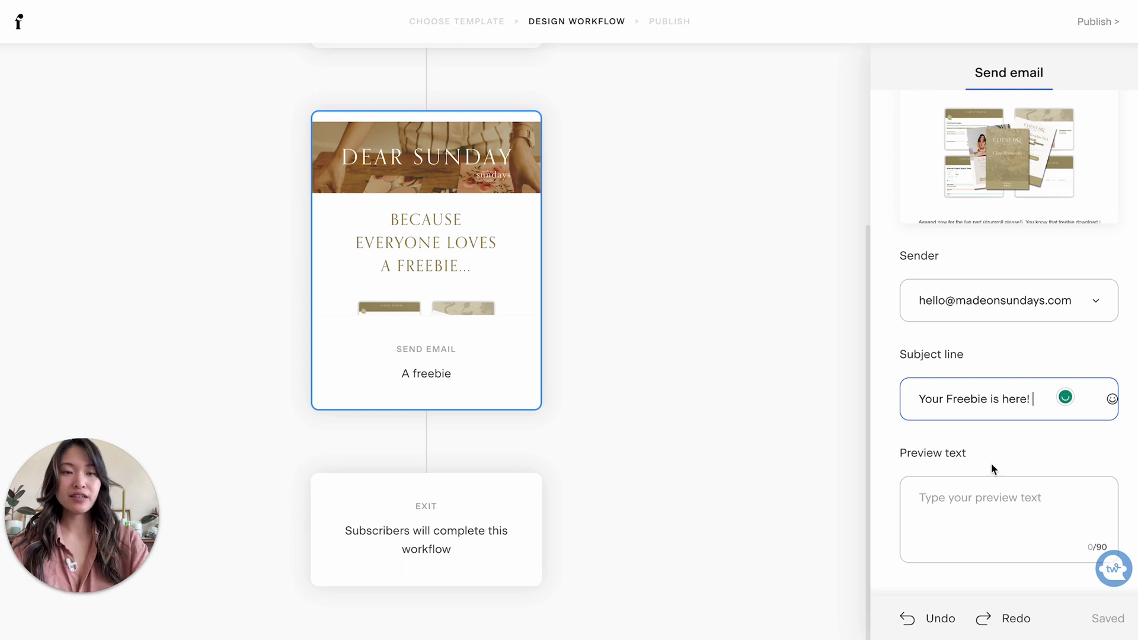
pyautogui.click(1111, 399)
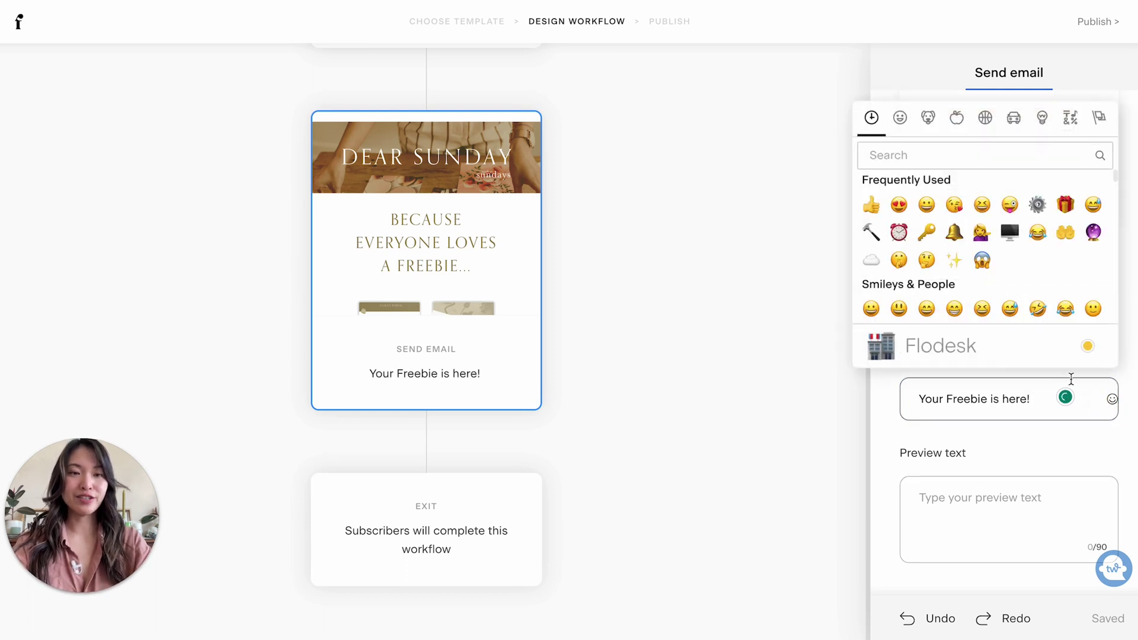
pyautogui.click(954, 260)
# Set the preview text to 'Download your freebie right now'.
pyautogui.click(958, 505)
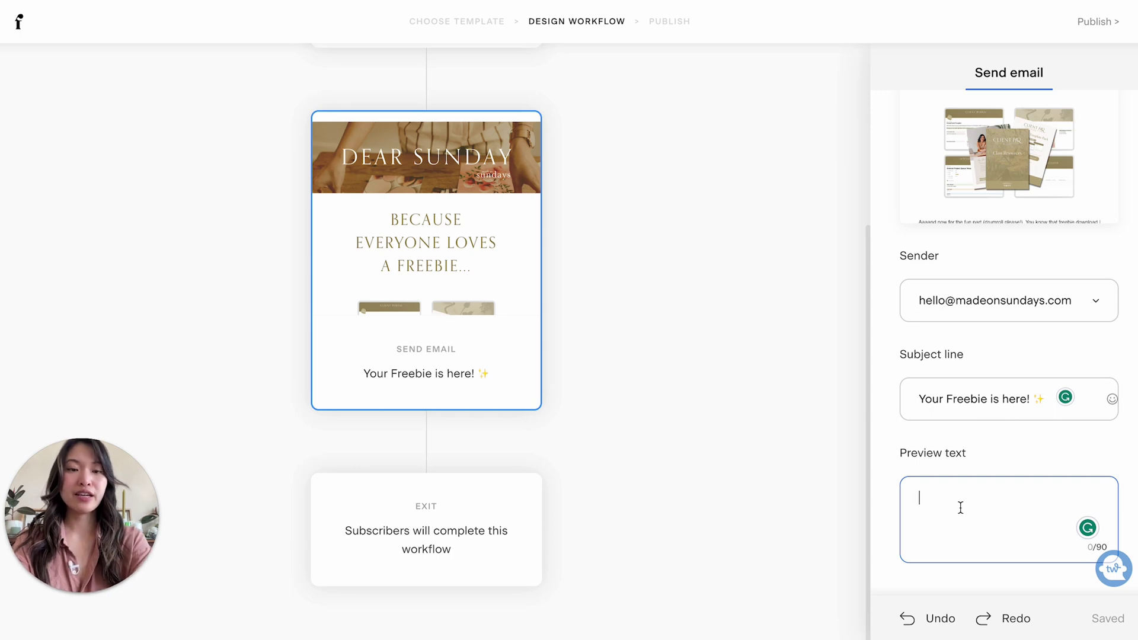
pyautogui.write('Download you')
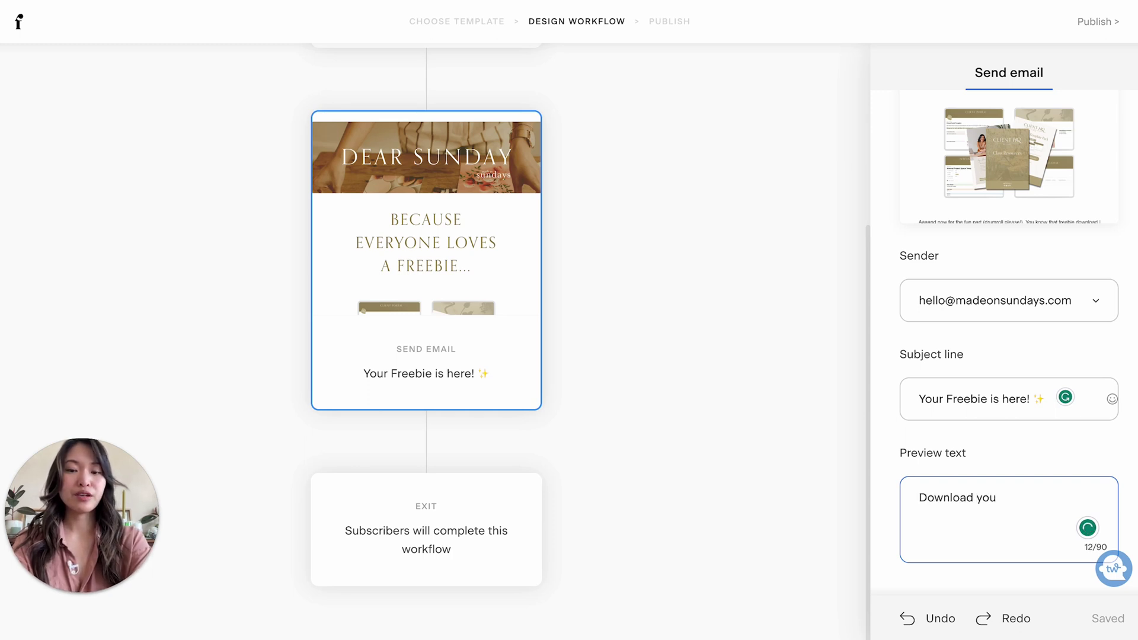
pyautogui.write('r freebie right')
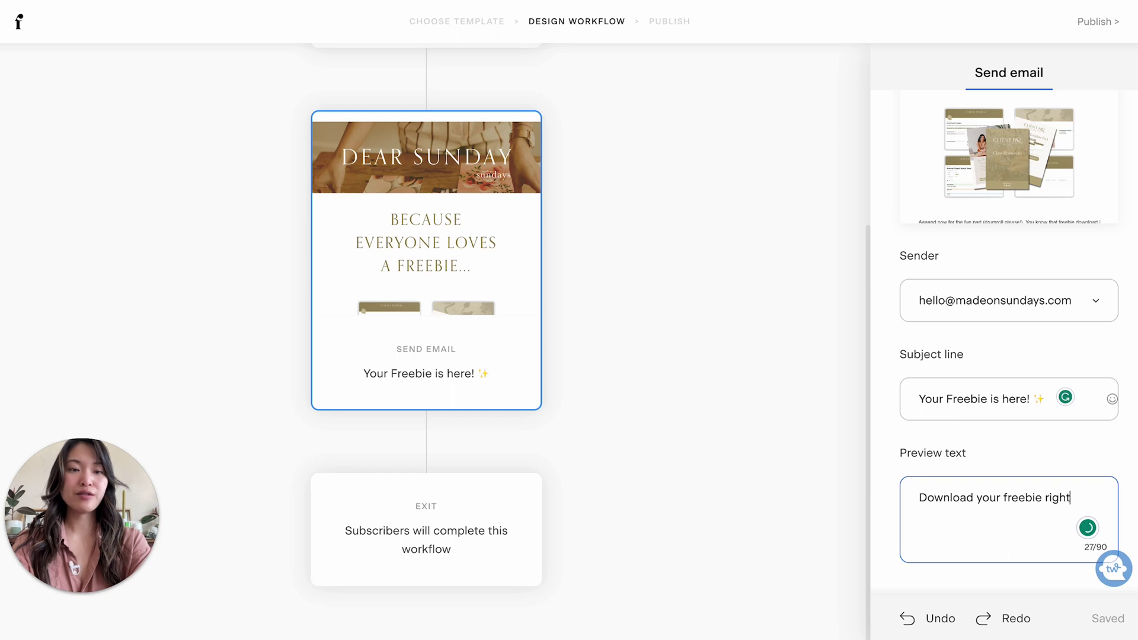
pyautogui.write(' now')
pyautogui.click(779, 510)
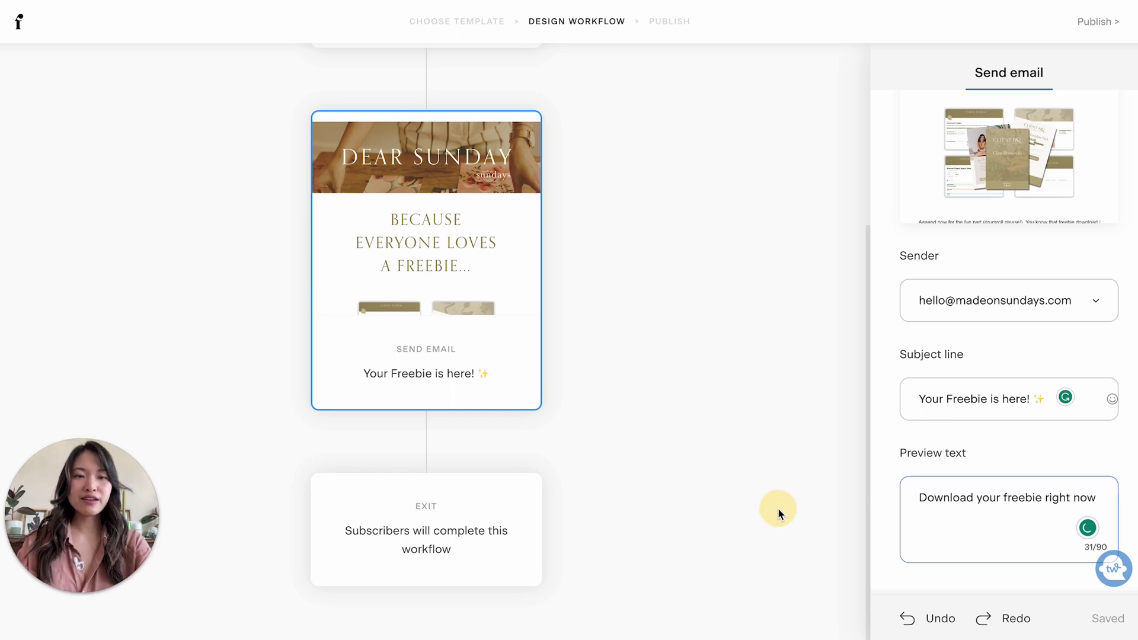
pyautogui.click(1009, 462)
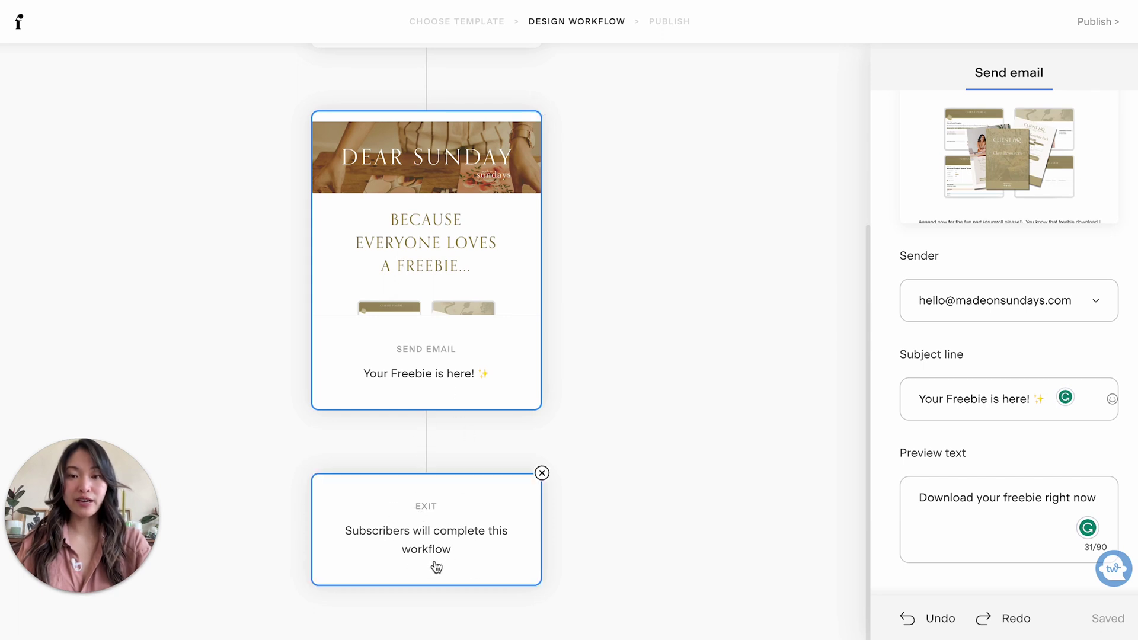
# Check the Exit step and the insert-step options, then dismiss them and select the freebie email.
pyautogui.click(461, 554)
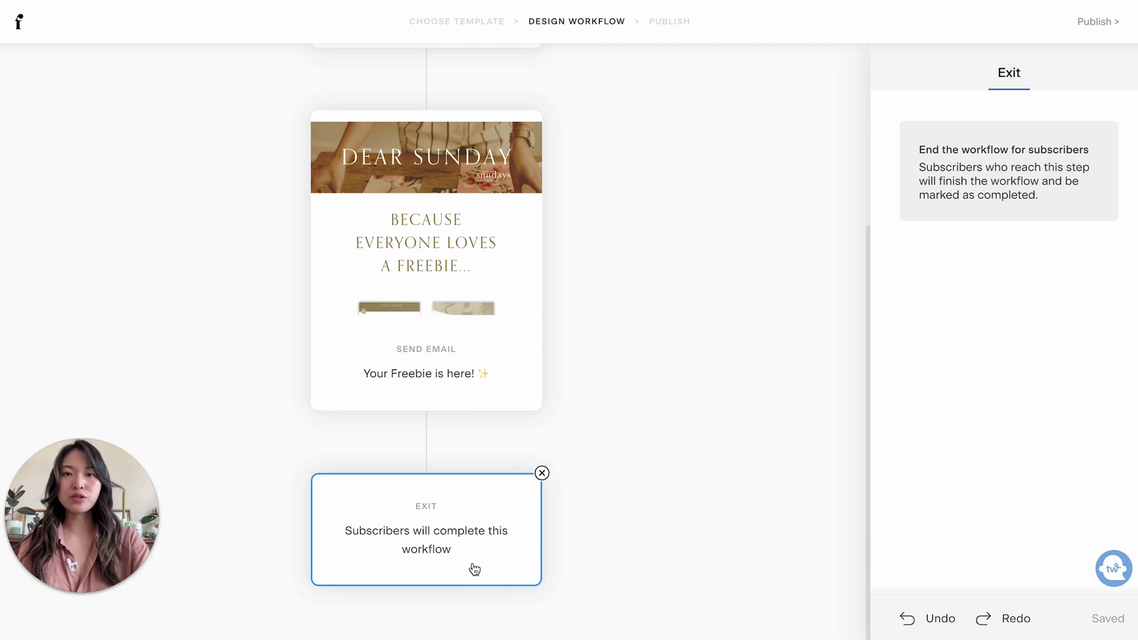
pyautogui.scroll(5, 475, 569)
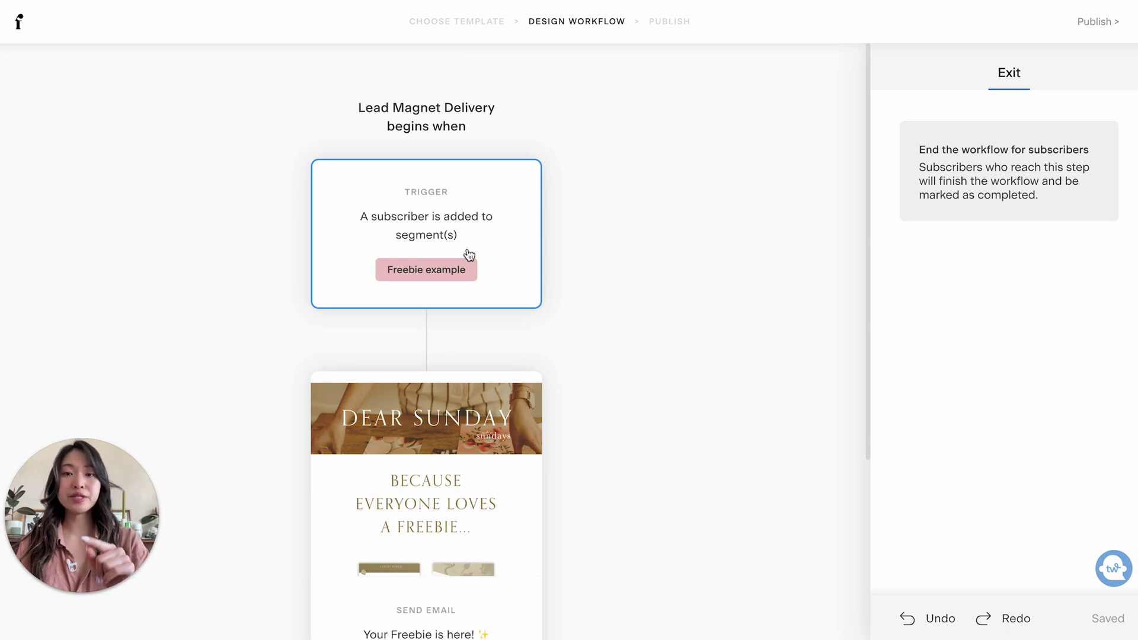
pyautogui.scroll(-3, 467, 361)
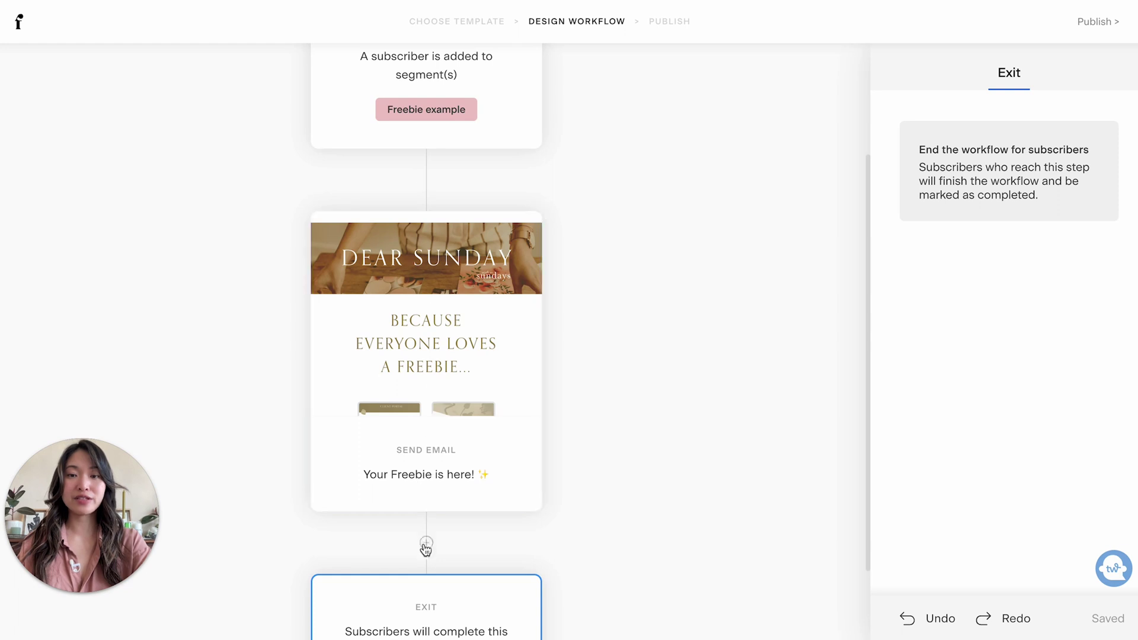
pyautogui.click(426, 180)
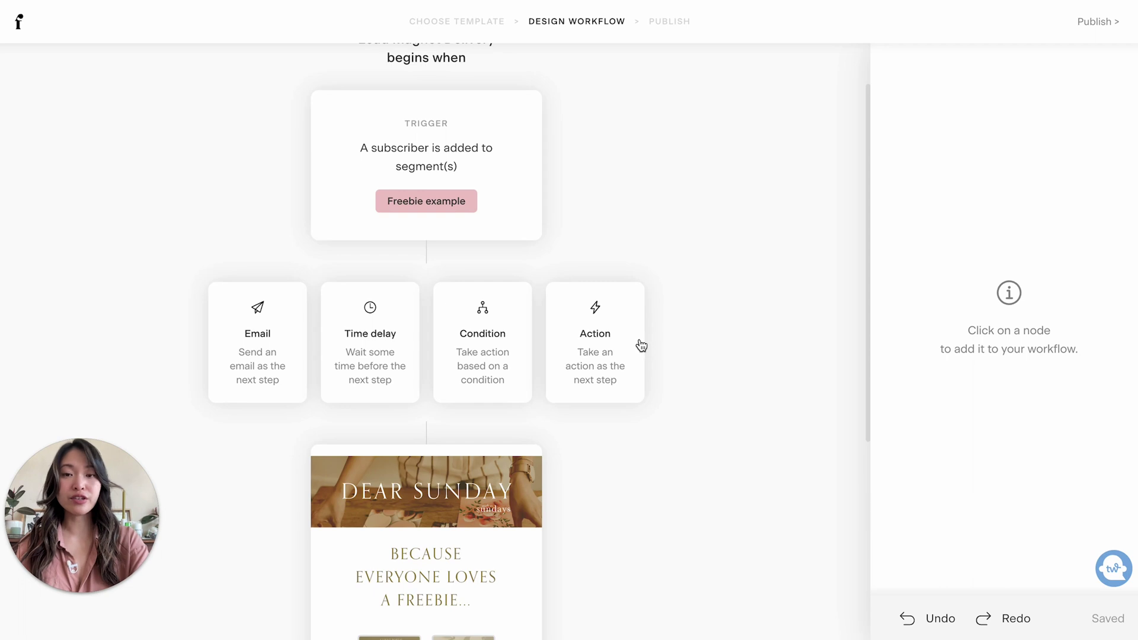
pyautogui.scroll(-3, 646, 341)
pyautogui.click(713, 415)
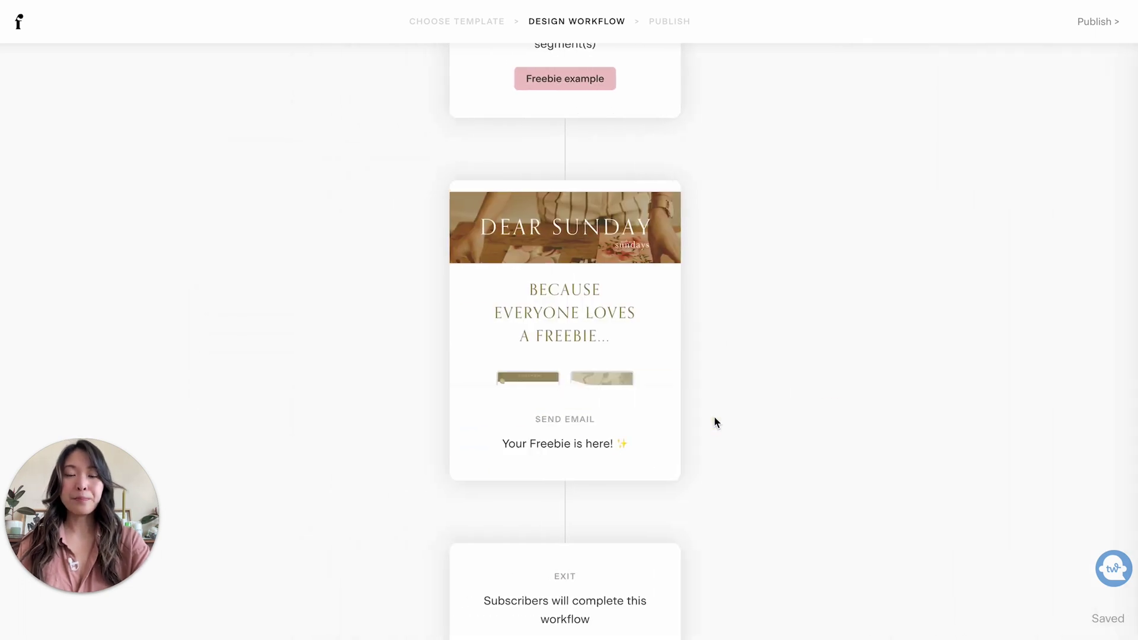
pyautogui.click(556, 330)
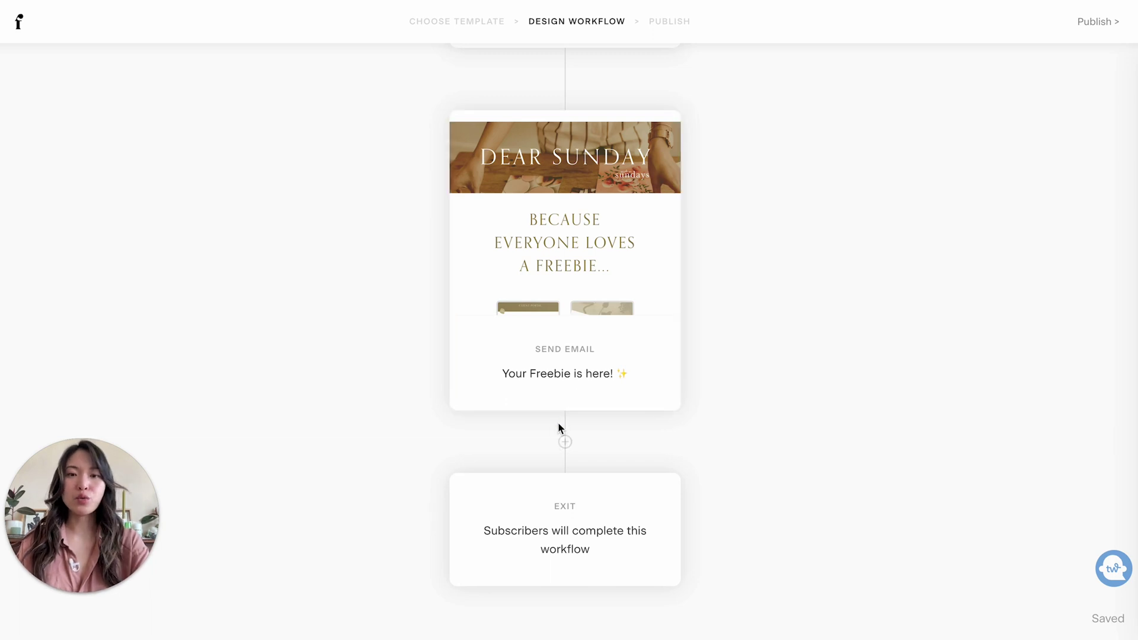
# Add a time delay after the freebie email, set to a period of 2 days.
pyautogui.click(563, 445)
pyautogui.click(371, 370)
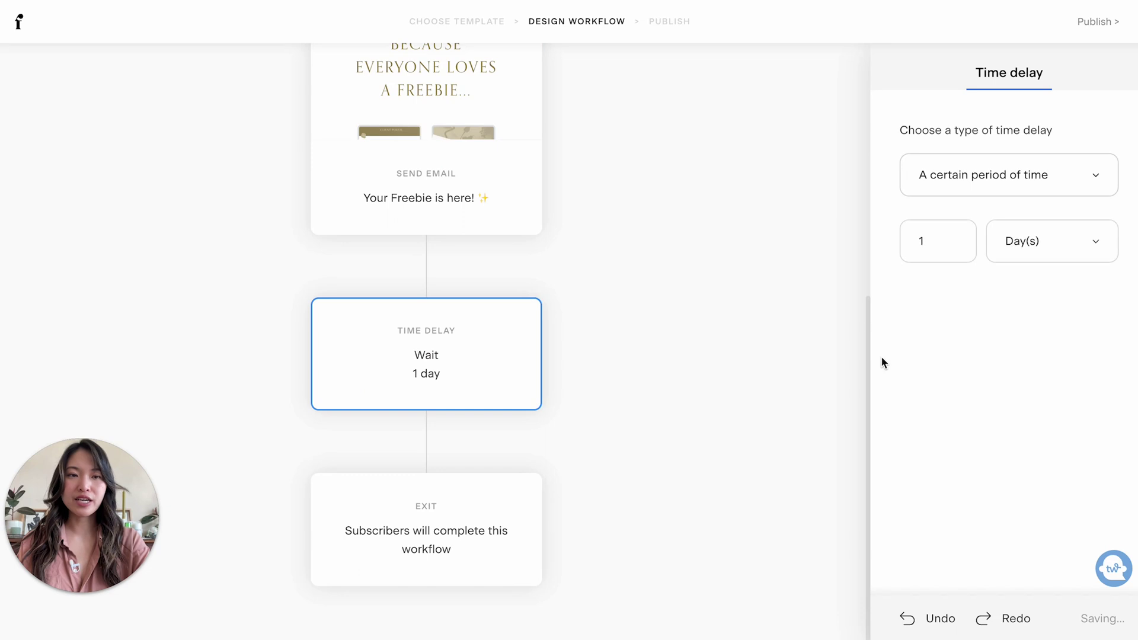
pyautogui.click(1066, 185)
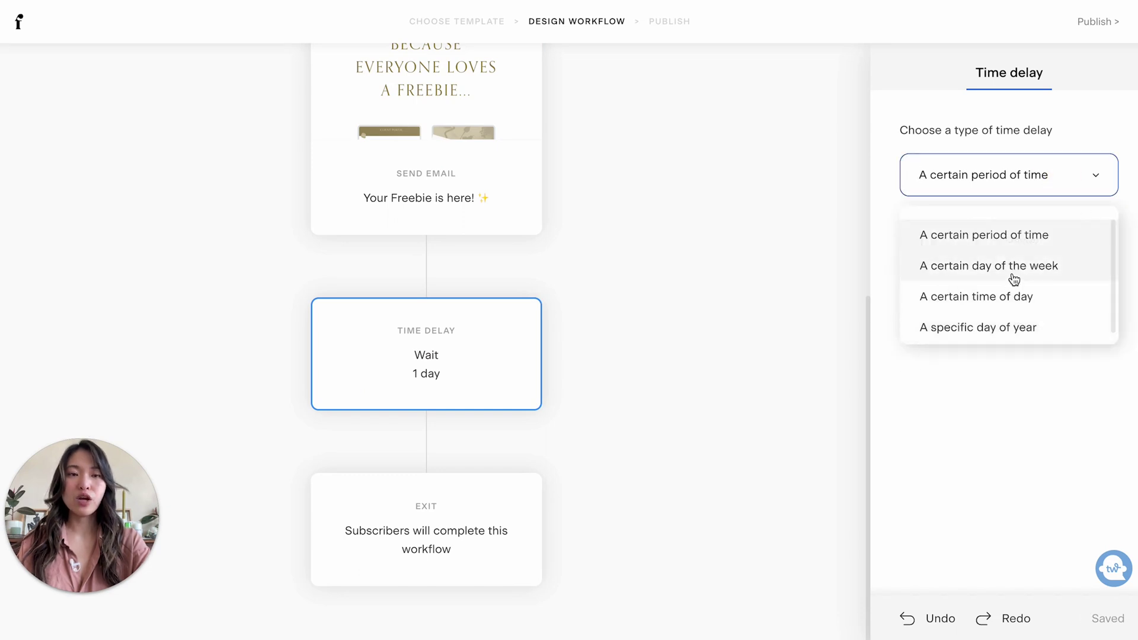
pyautogui.click(1012, 243)
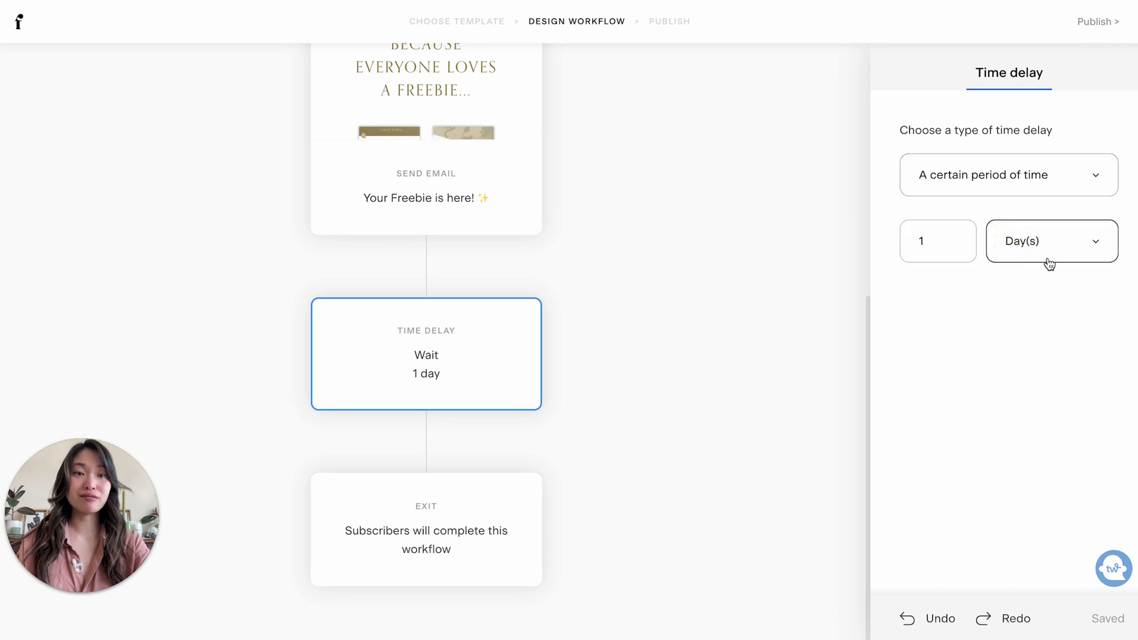
pyautogui.click(930, 247)
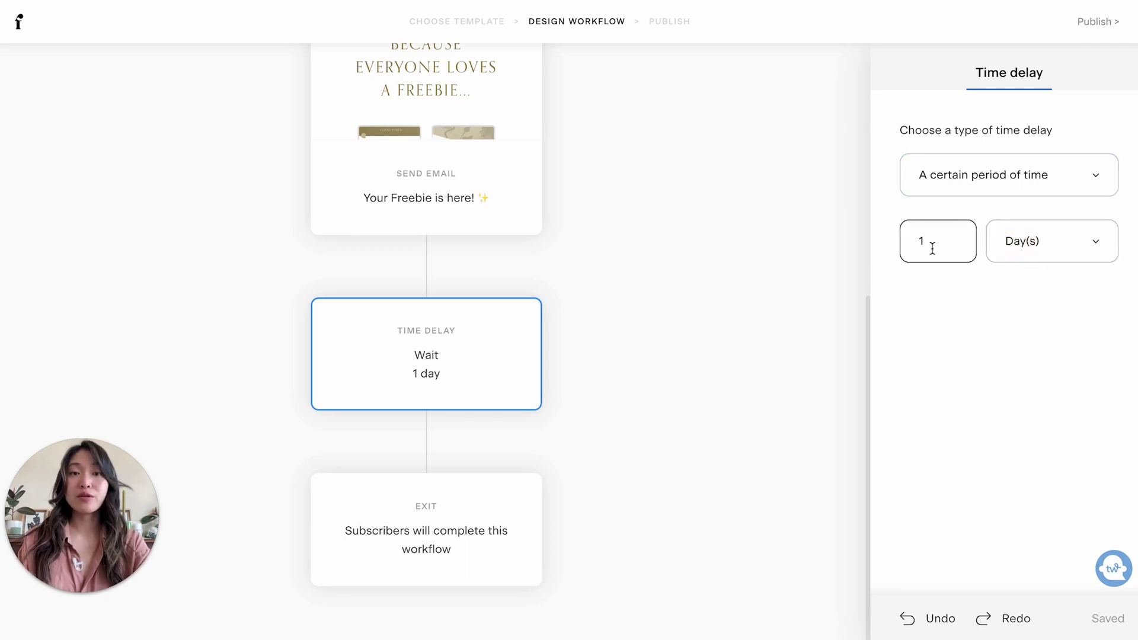
pyautogui.doubleClick(931, 243)
pyautogui.write('2')
pyautogui.click(910, 351)
# Insert a new, empty send-email step after the 2-day delay.
pyautogui.moveTo(455, 427)
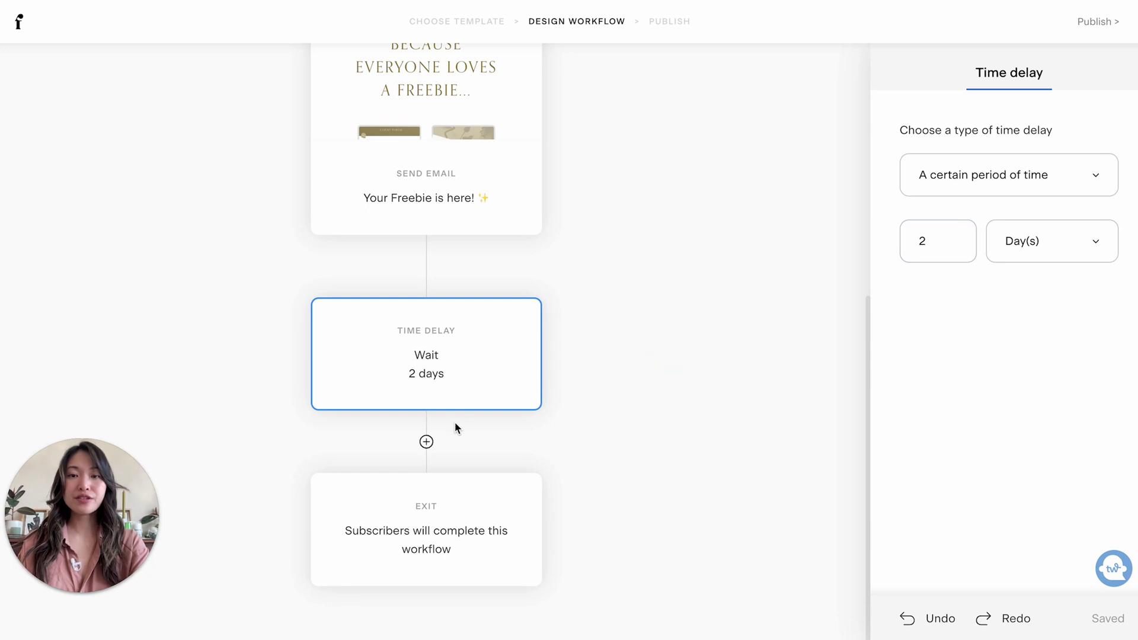
pyautogui.click(427, 441)
pyautogui.click(276, 386)
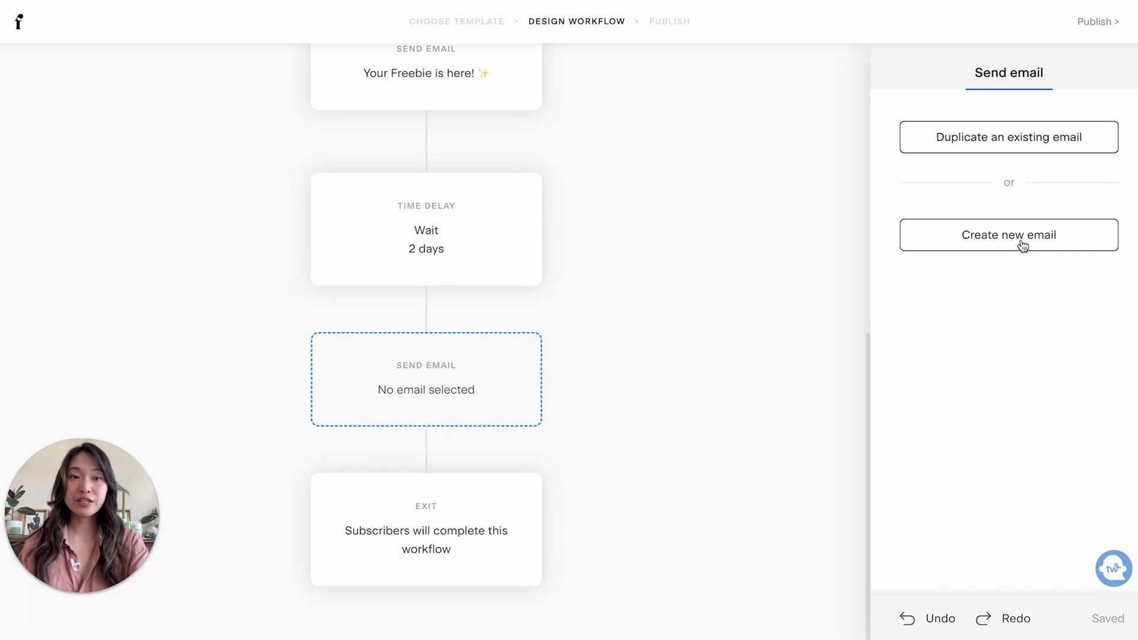
pyautogui.click(677, 300)
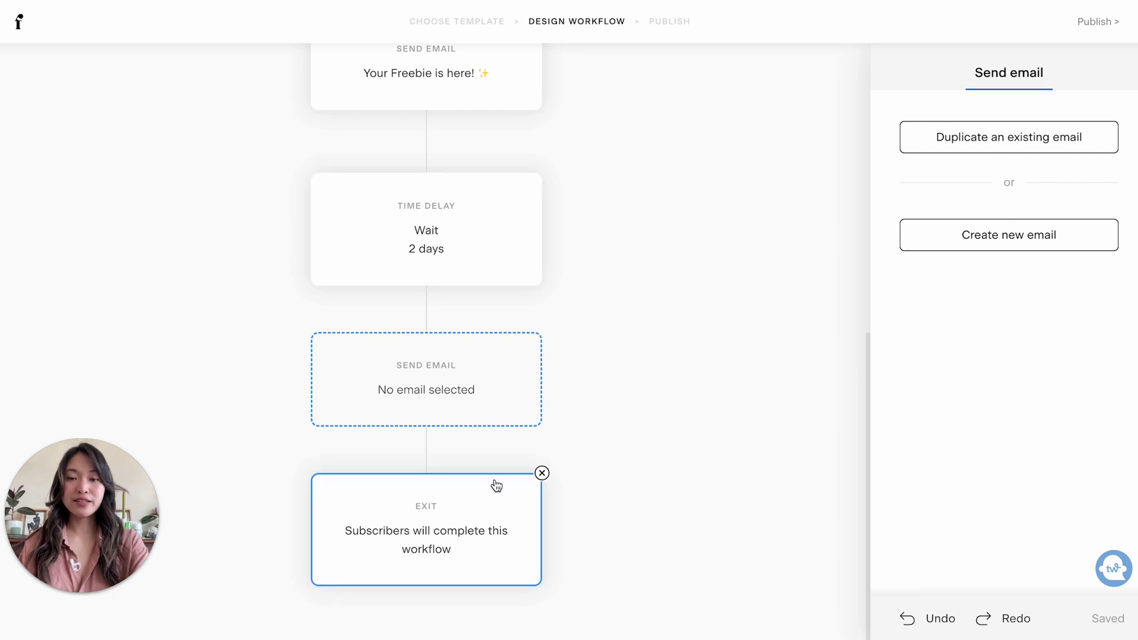
# Remove the empty second email step and publish the Lead Magnet Delivery workflow now.
pyautogui.click(401, 545)
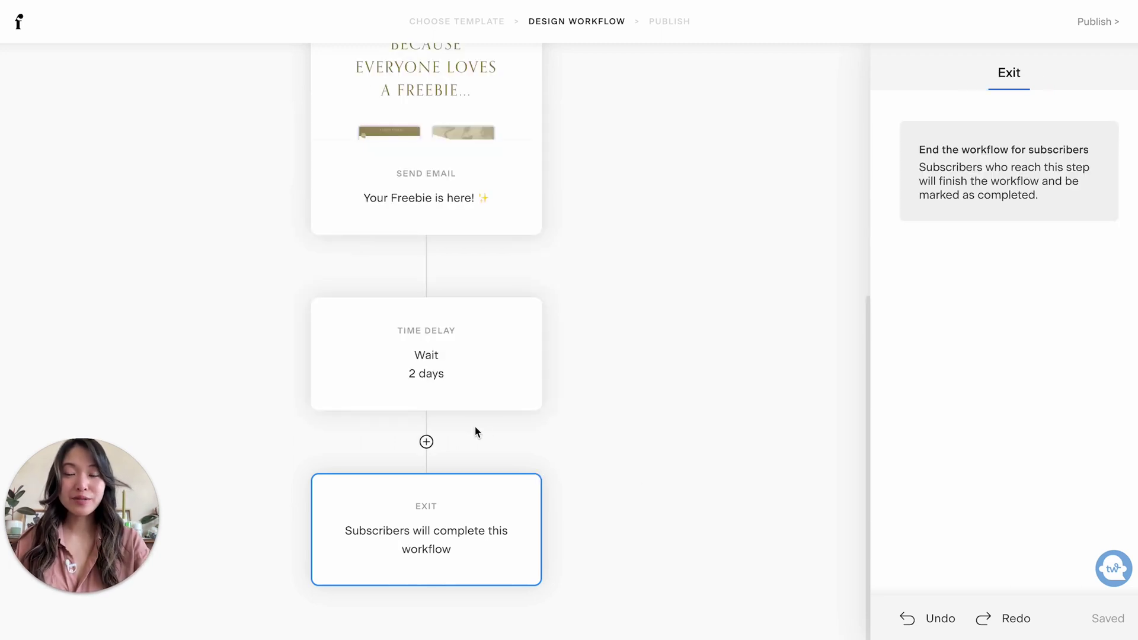
pyautogui.scroll(7, 474, 431)
pyautogui.scroll(-7, 474, 434)
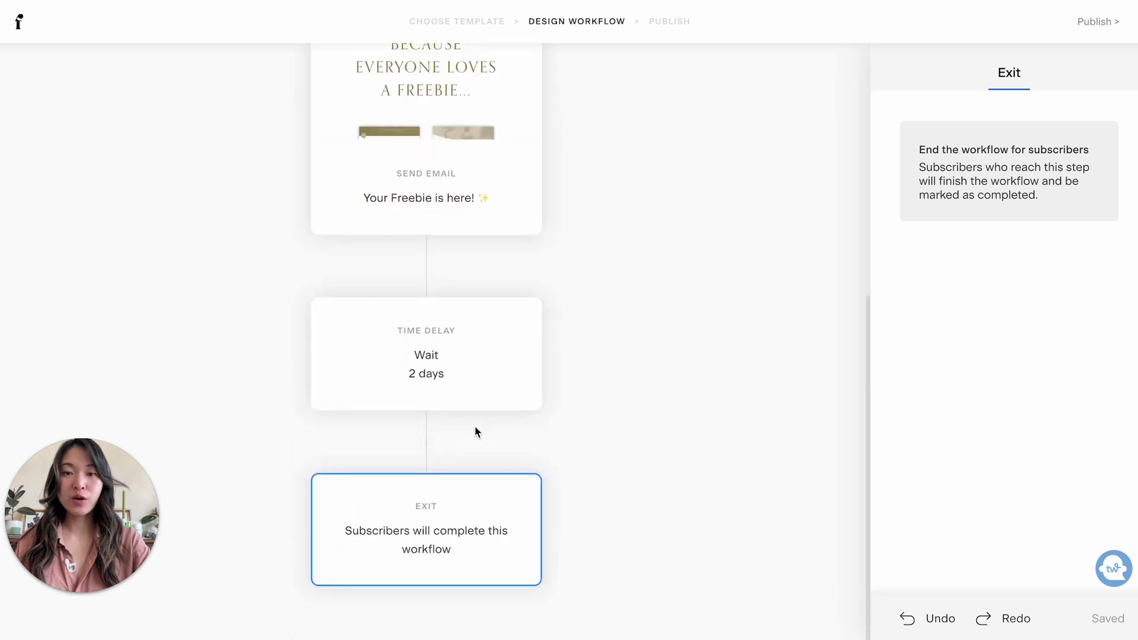
pyautogui.scroll(5, 594, 499)
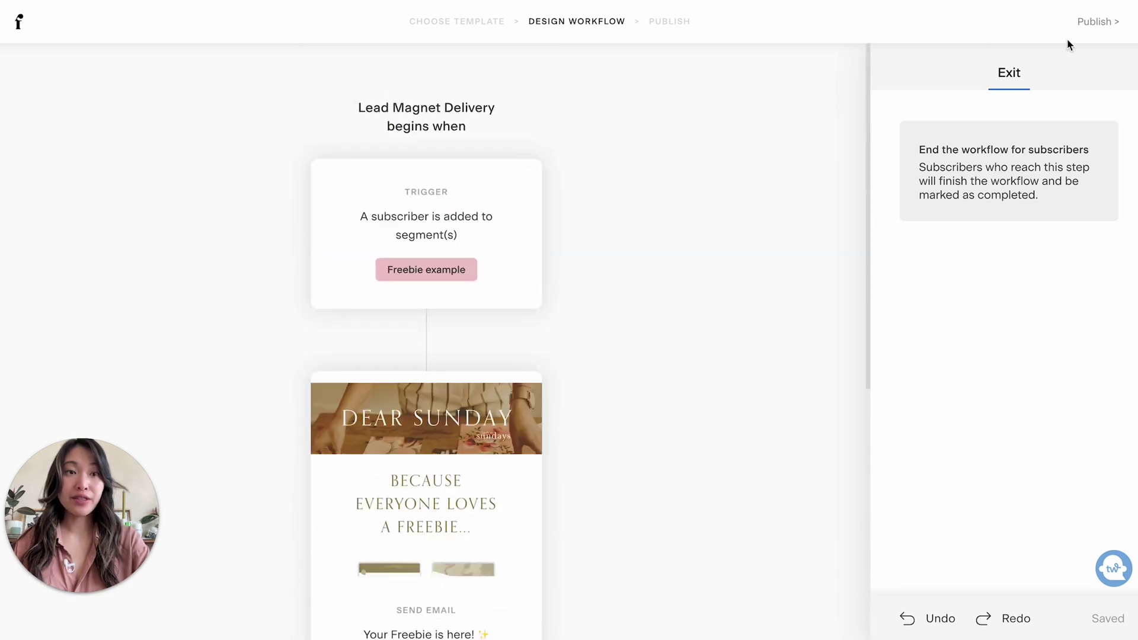
pyautogui.click(1097, 23)
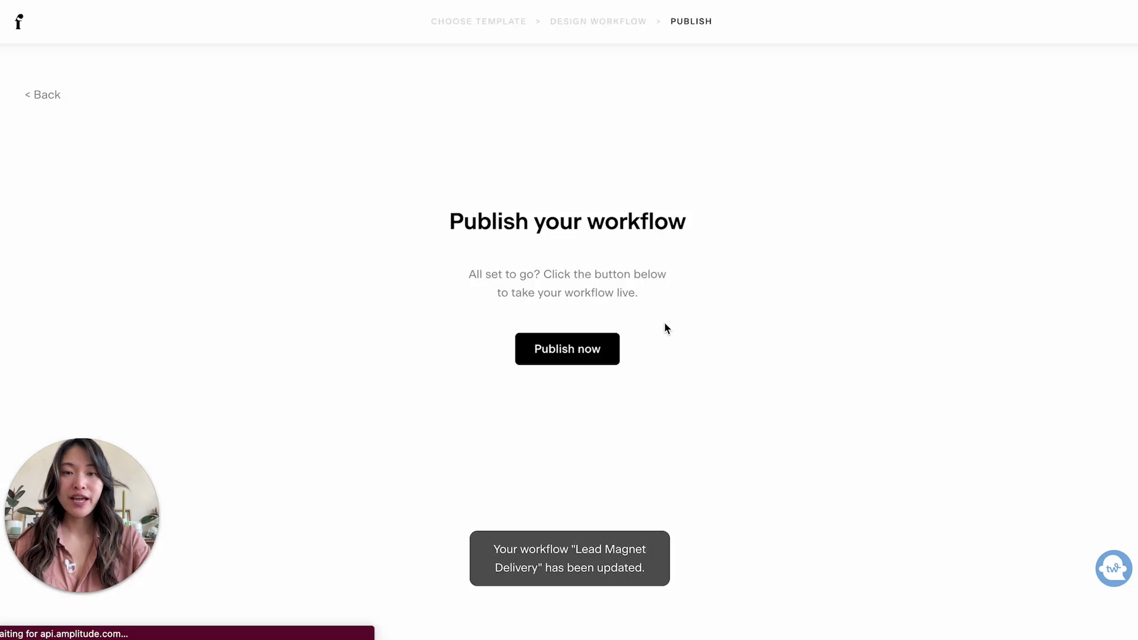
pyautogui.click(602, 346)
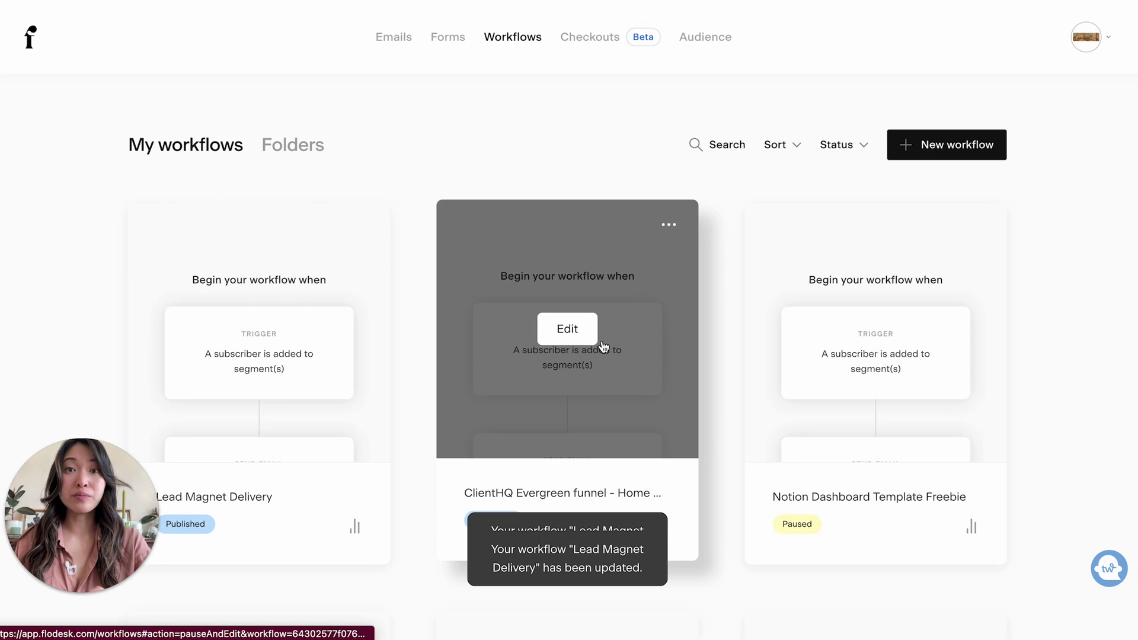
pyautogui.scroll(-2, 518, 150)
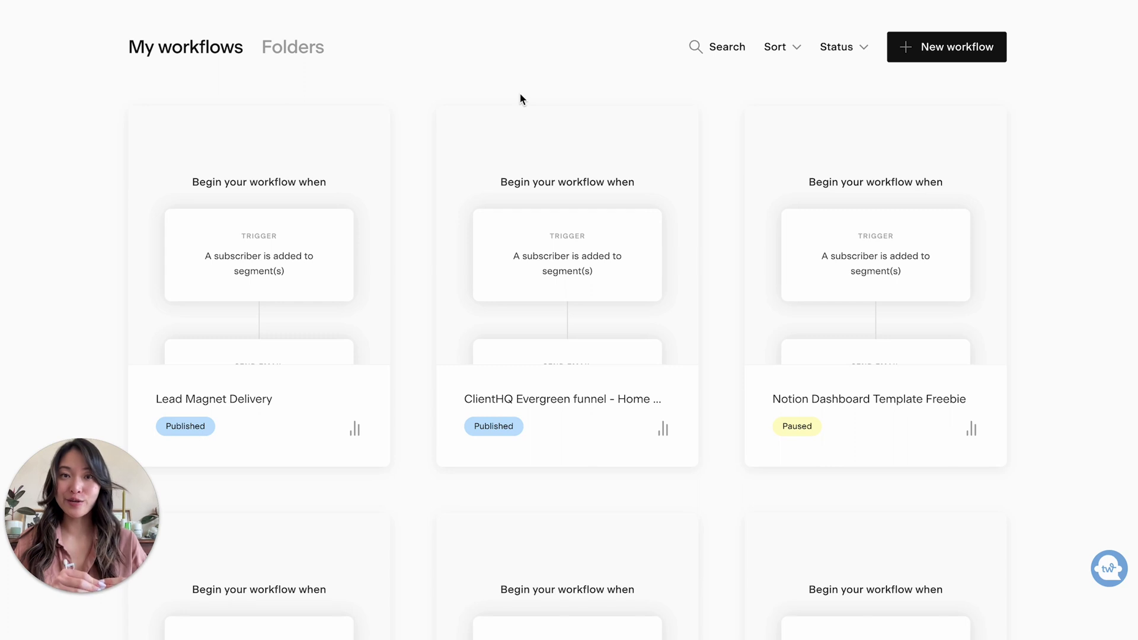
pyautogui.moveTo(330, 247)
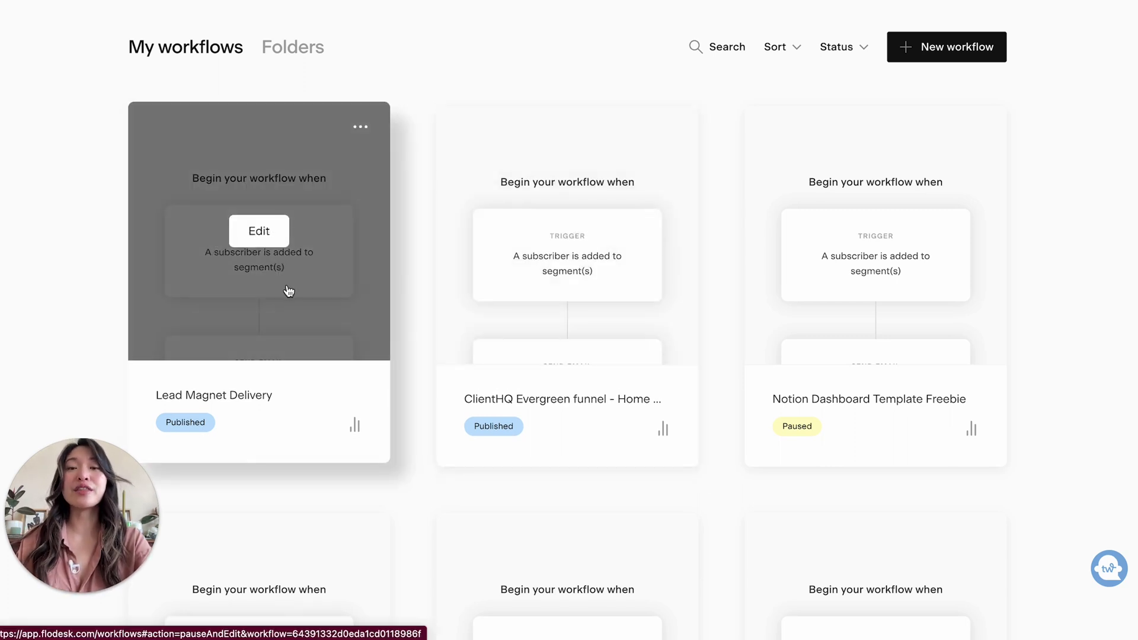